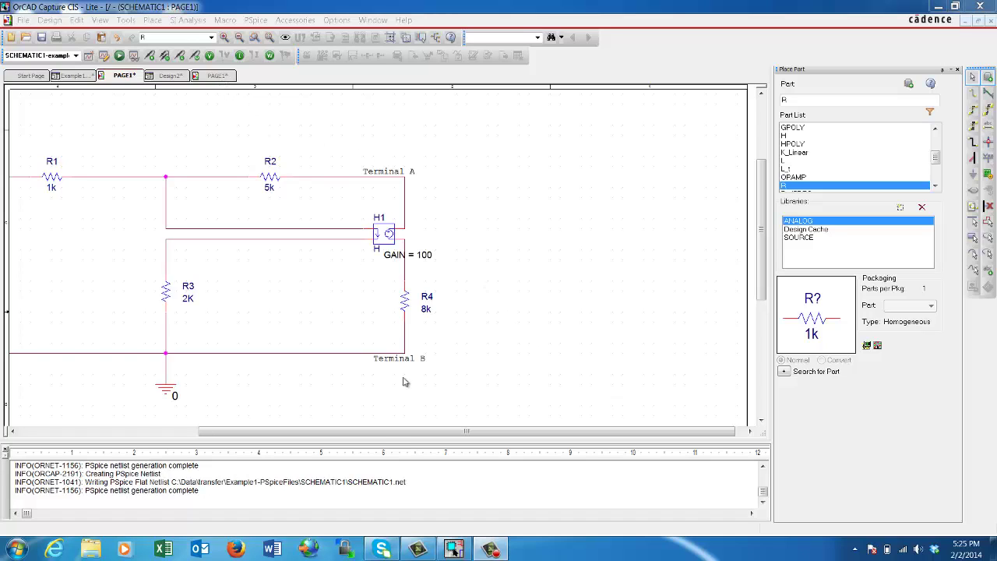
- Open the Design2 PAGE1 holding the Norton and Thevenin model circuits
{"action": "left_click_drag", "start_coordinate": [386, 432], "coordinate": [244, 435]}
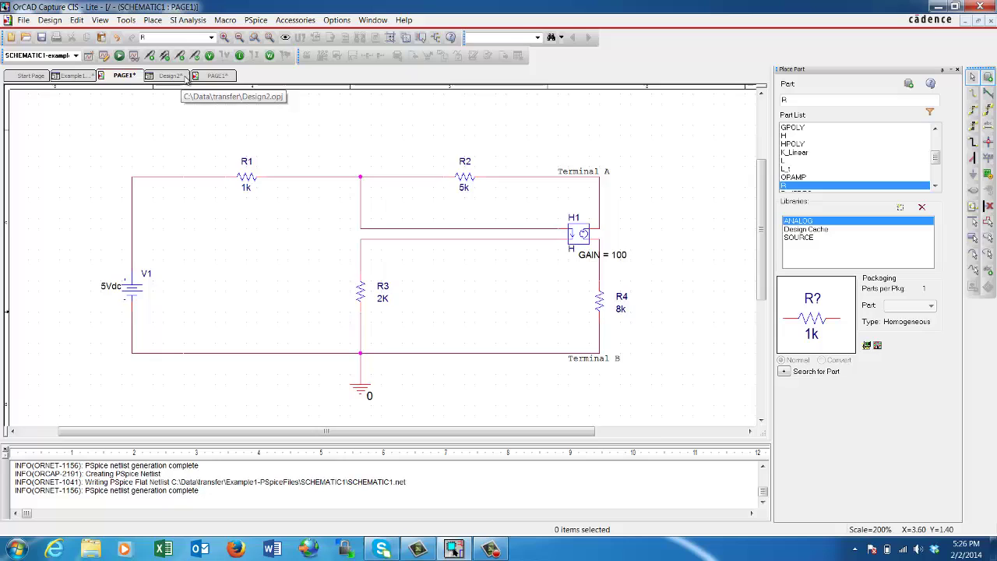
{"action": "left_click", "coordinate": [187, 78]}
{"action": "left_click", "coordinate": [213, 76]}
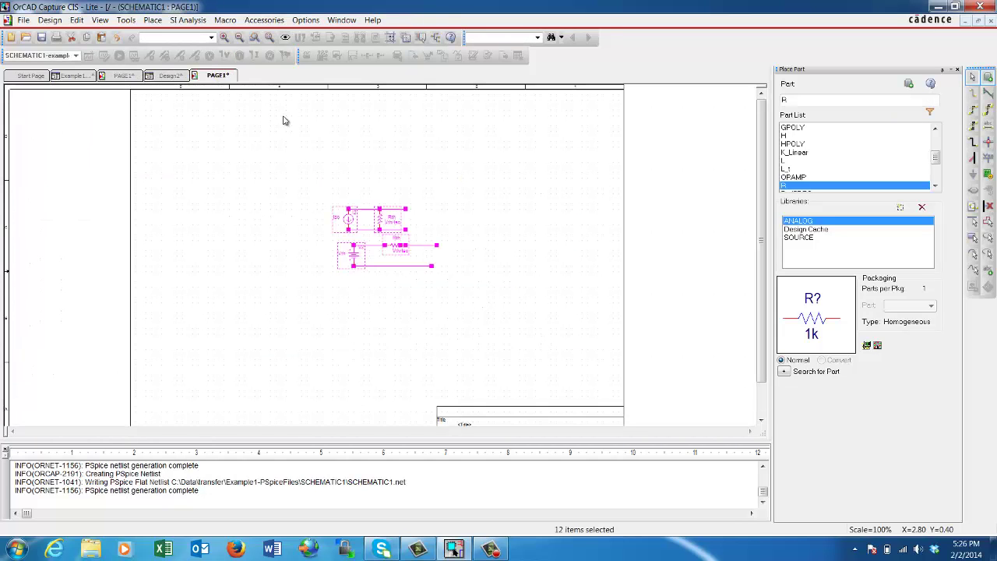
- Zoom the model page in to 200%, then further to 400%
{"action": "left_click", "coordinate": [100, 21]}
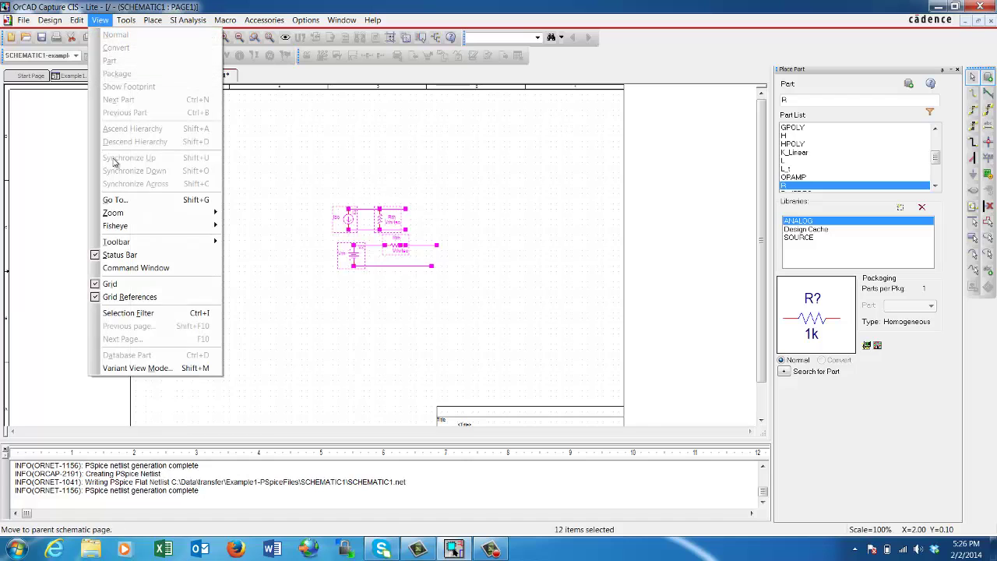
{"action": "mouse_move", "coordinate": [187, 215]}
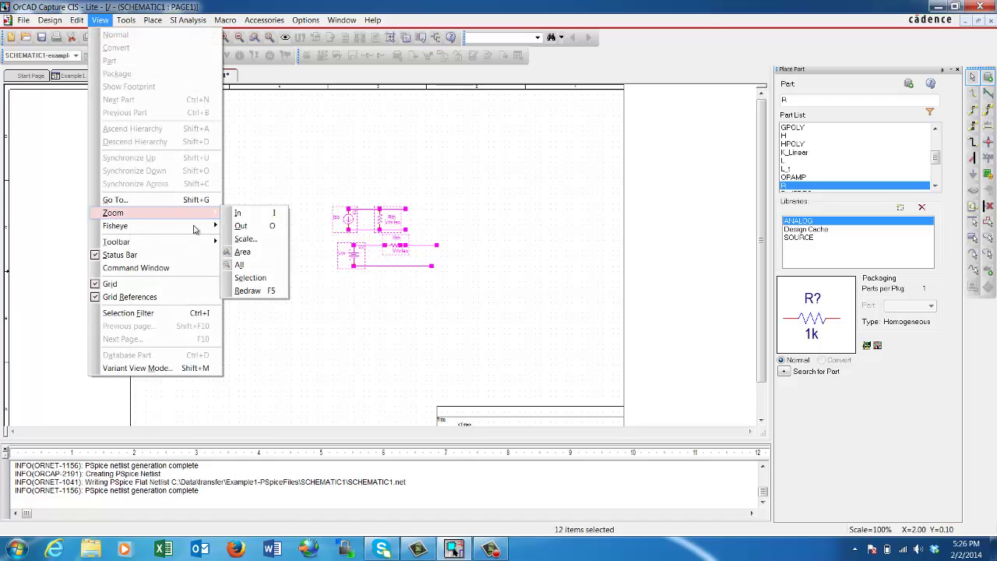
{"action": "left_click", "coordinate": [260, 218]}
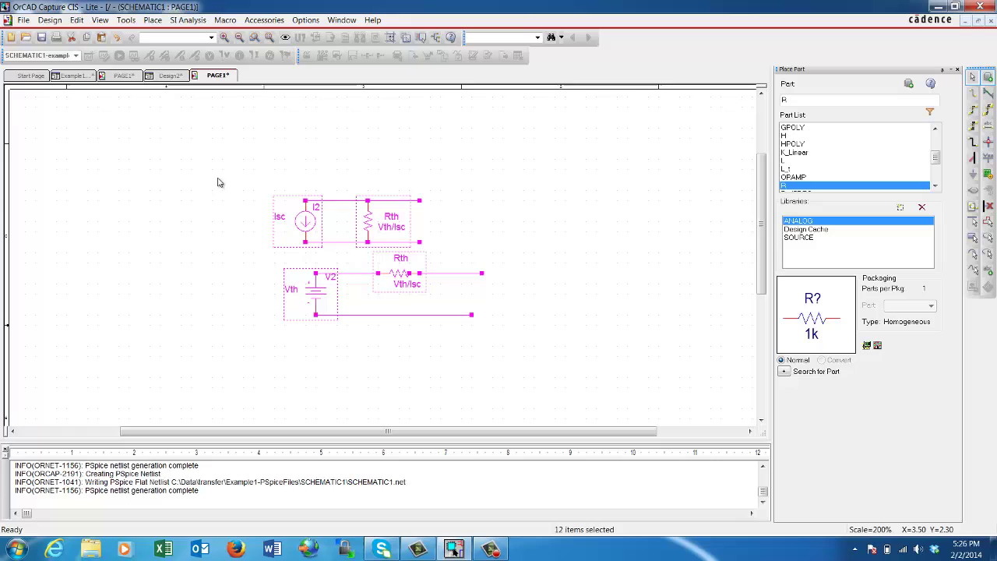
{"action": "left_click", "coordinate": [223, 38]}
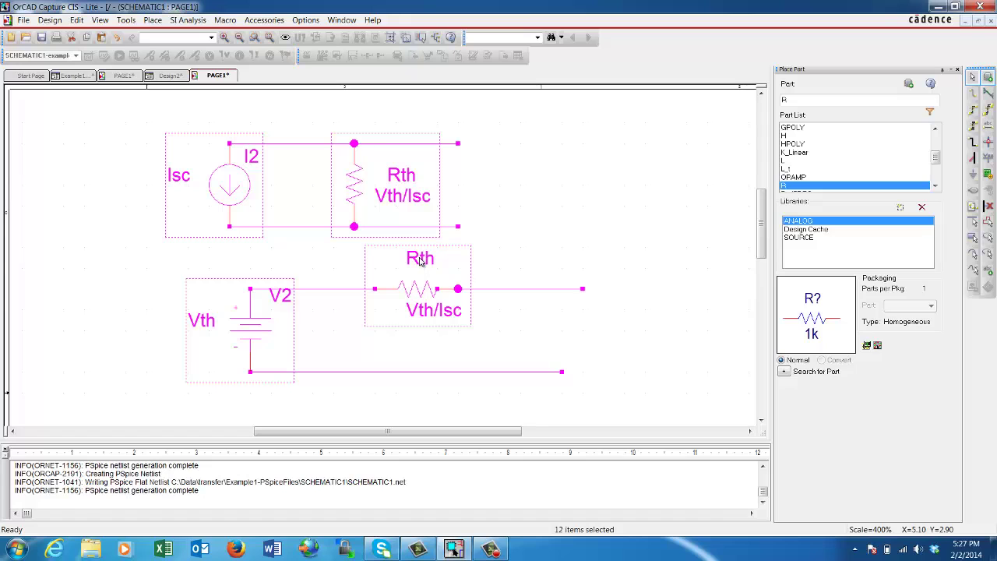
- Go back to the first PAGE1 circuit with R1–R4 and H1, closing the Windows colour-scheme prompt
{"action": "left_click", "coordinate": [125, 75]}
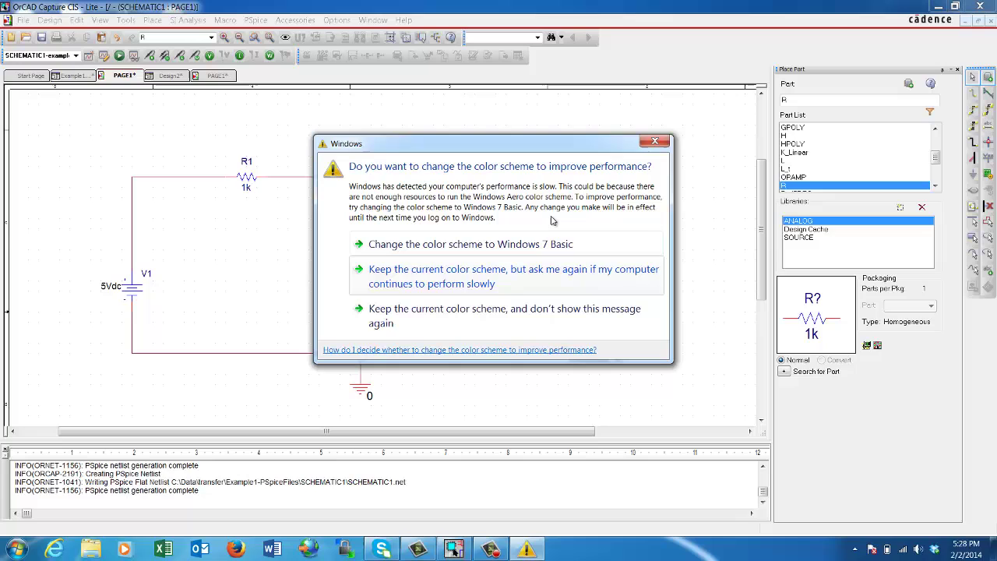
{"action": "left_click", "coordinate": [659, 140]}
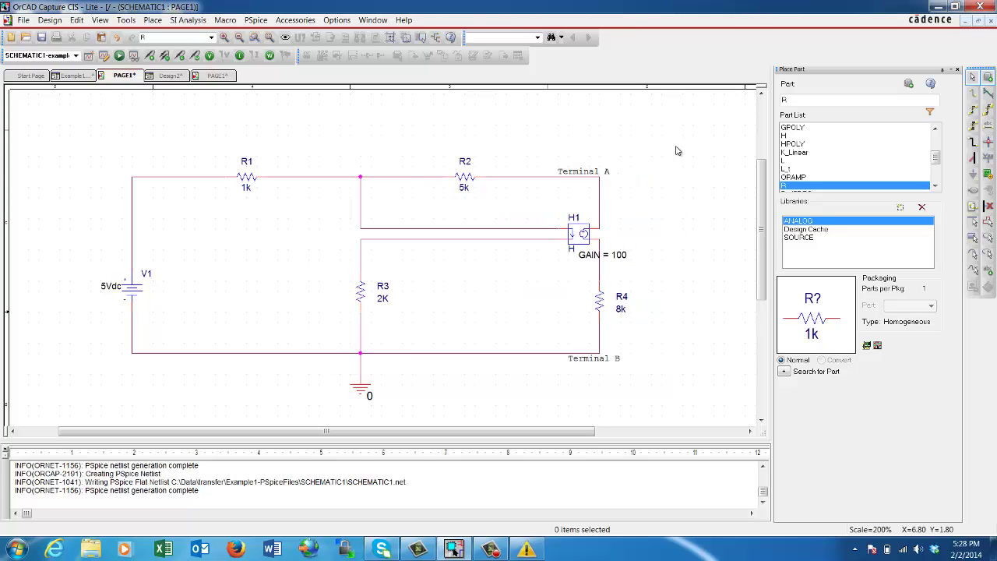
- Place a 1n capacitor C1 right of the circuit and rotate it to stand vertically
{"action": "left_click", "coordinate": [935, 187]}
{"action": "left_click", "coordinate": [934, 187]}
{"action": "left_click", "coordinate": [934, 187]}
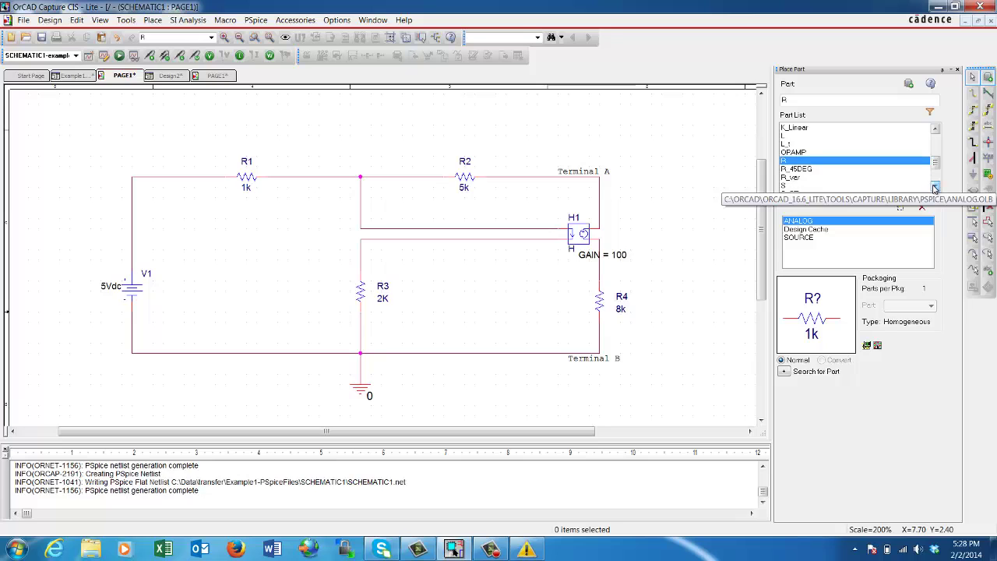
{"action": "left_click", "coordinate": [935, 187]}
{"action": "left_click", "coordinate": [935, 187]}
{"action": "left_click", "coordinate": [934, 187]}
{"action": "left_click", "coordinate": [935, 187]}
{"action": "left_click", "coordinate": [935, 187]}
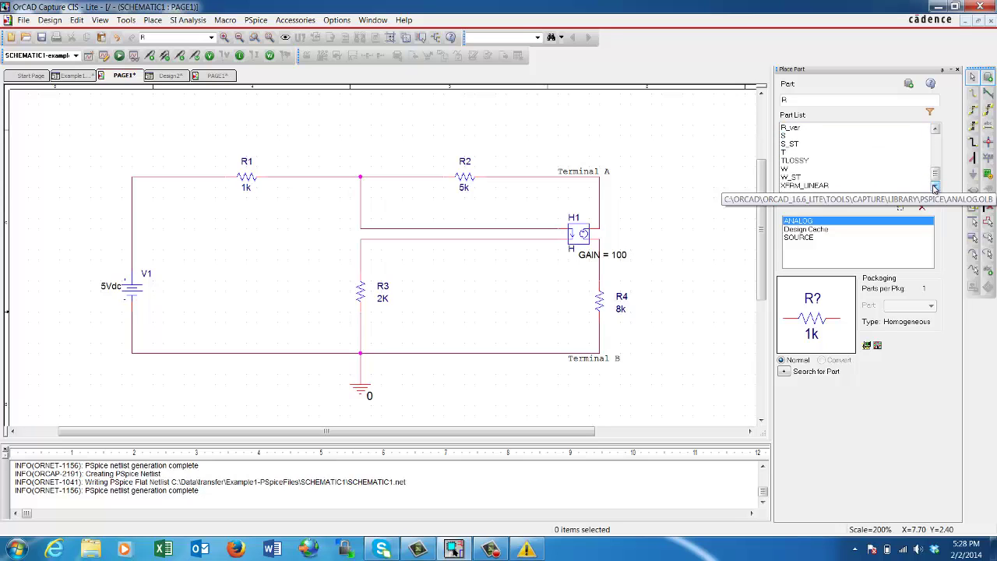
{"action": "left_click_drag", "start_coordinate": [935, 171], "coordinate": [936, 141]}
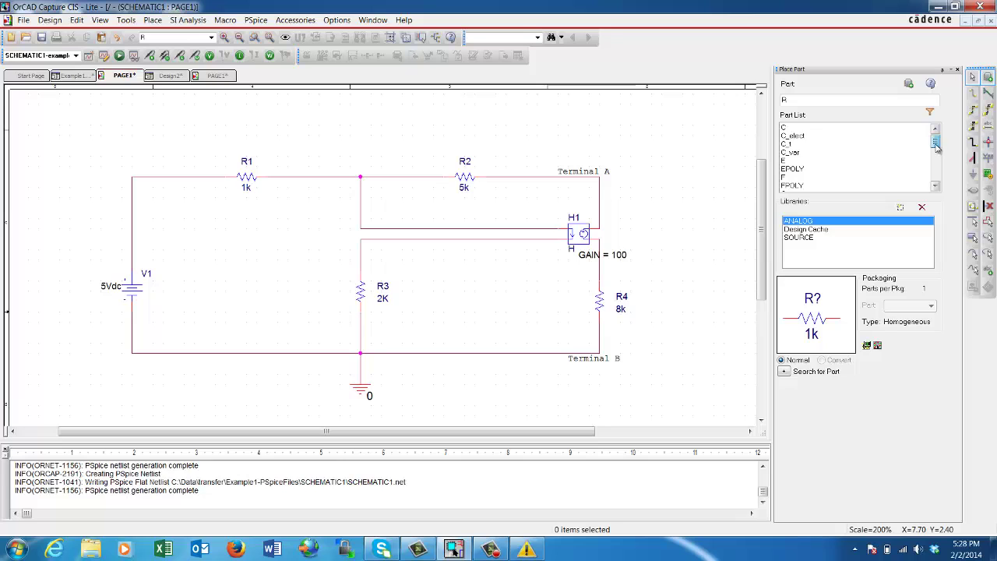
{"action": "left_click", "coordinate": [808, 128]}
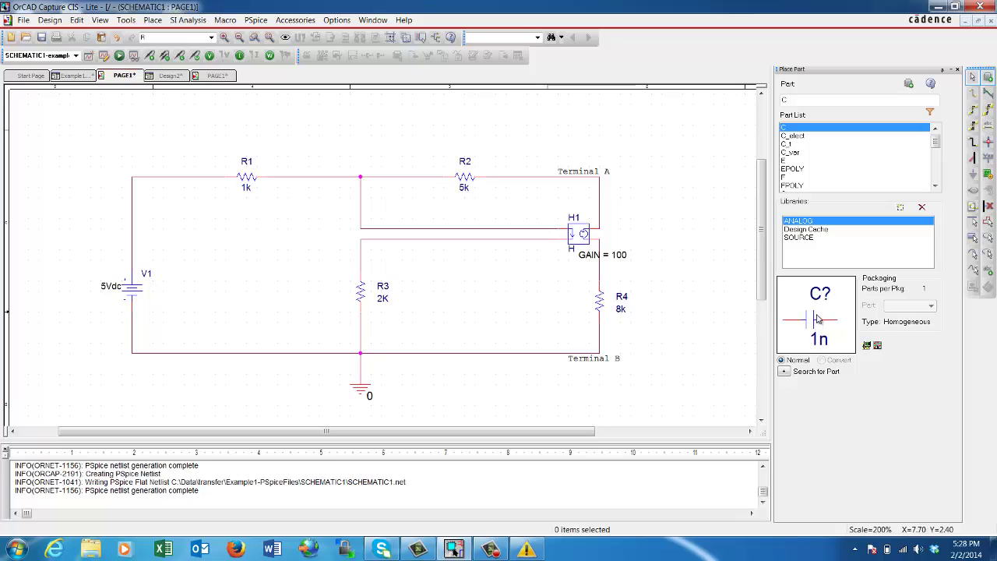
{"action": "double_click", "coordinate": [809, 129]}
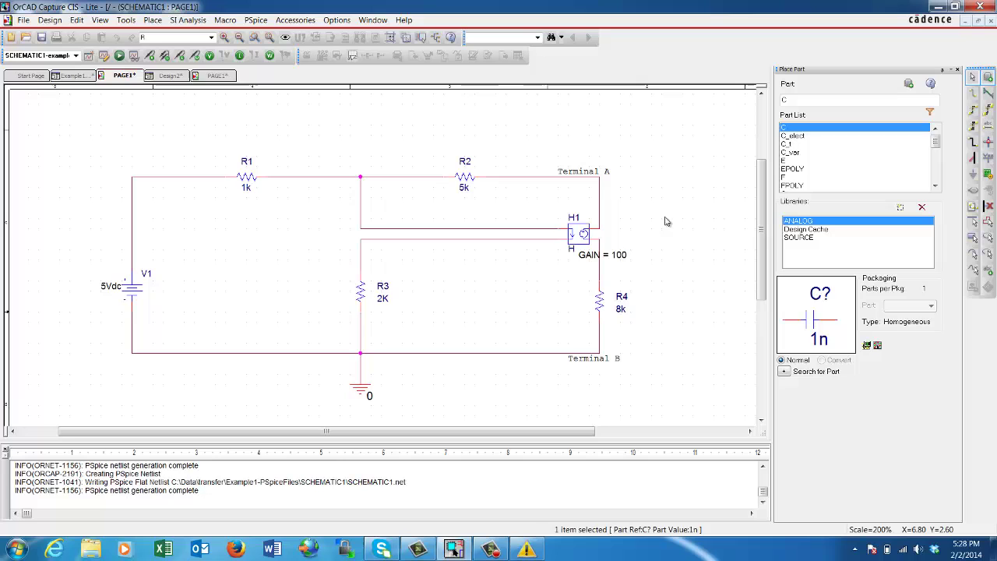
{"action": "left_click", "coordinate": [666, 222]}
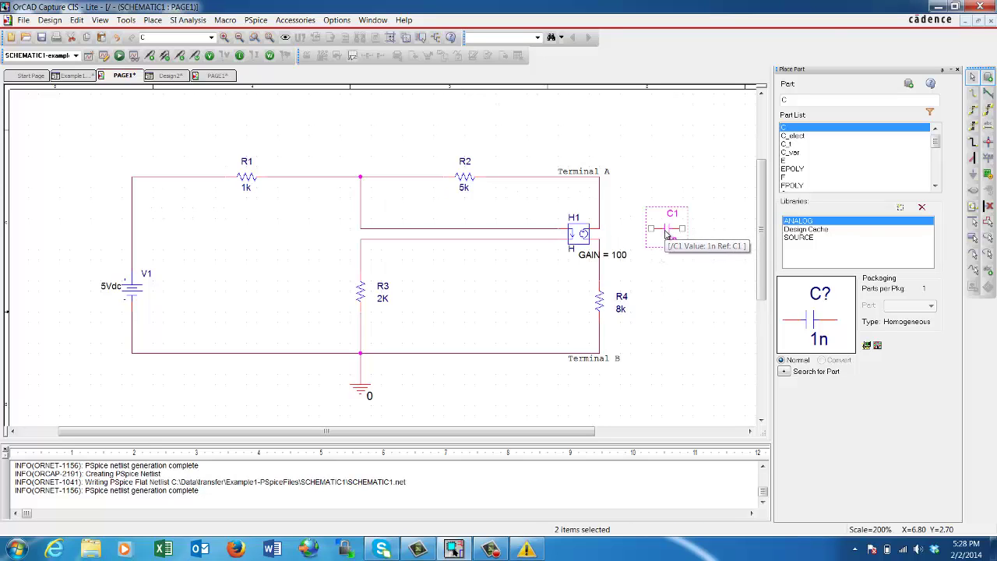
{"action": "right_click", "coordinate": [665, 234]}
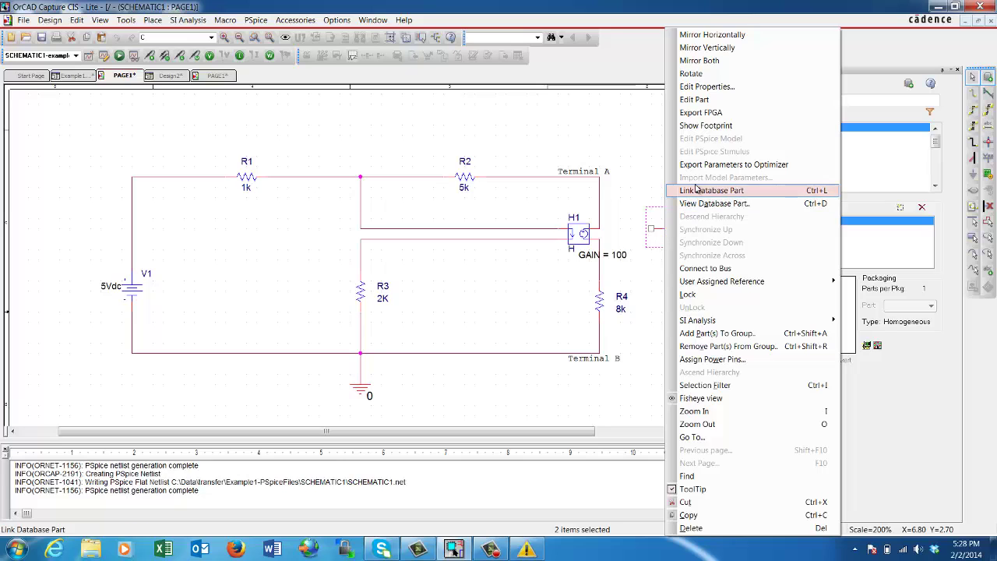
{"action": "left_click", "coordinate": [691, 73]}
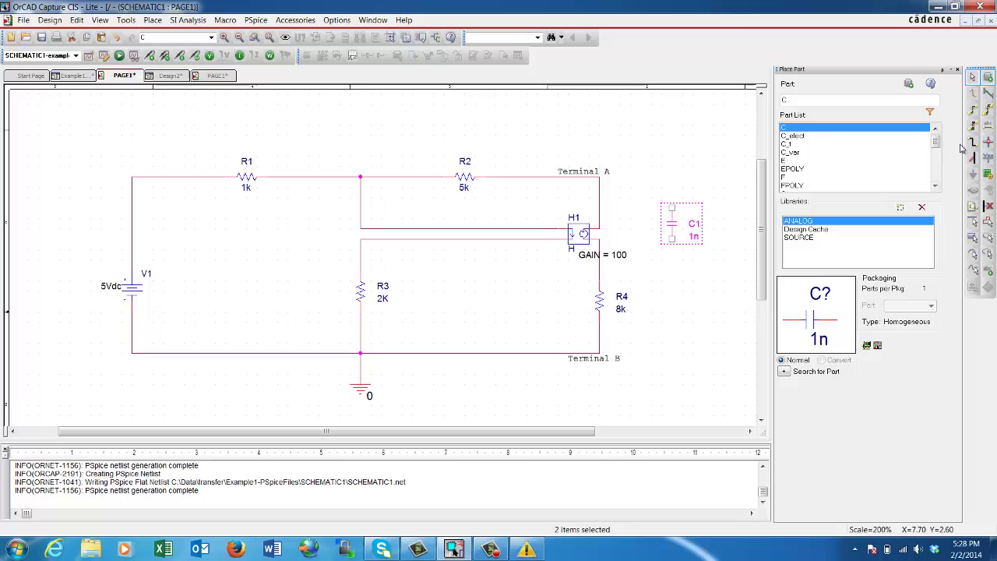
- Wire C1's top pin to Terminal A and its bottom pin to Terminal B
{"action": "left_click", "coordinate": [972, 93]}
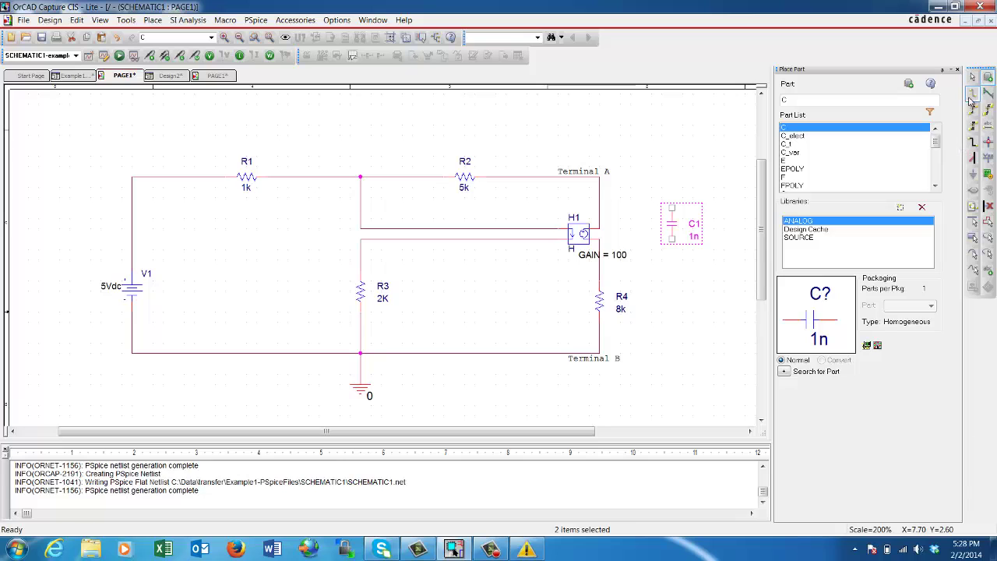
{"action": "left_click", "coordinate": [600, 178]}
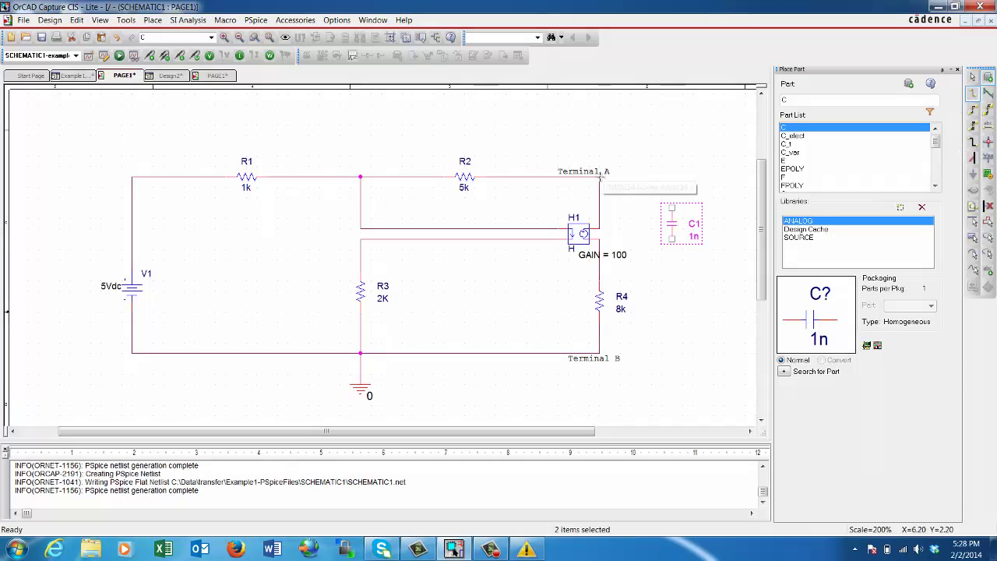
{"action": "left_click", "coordinate": [671, 207]}
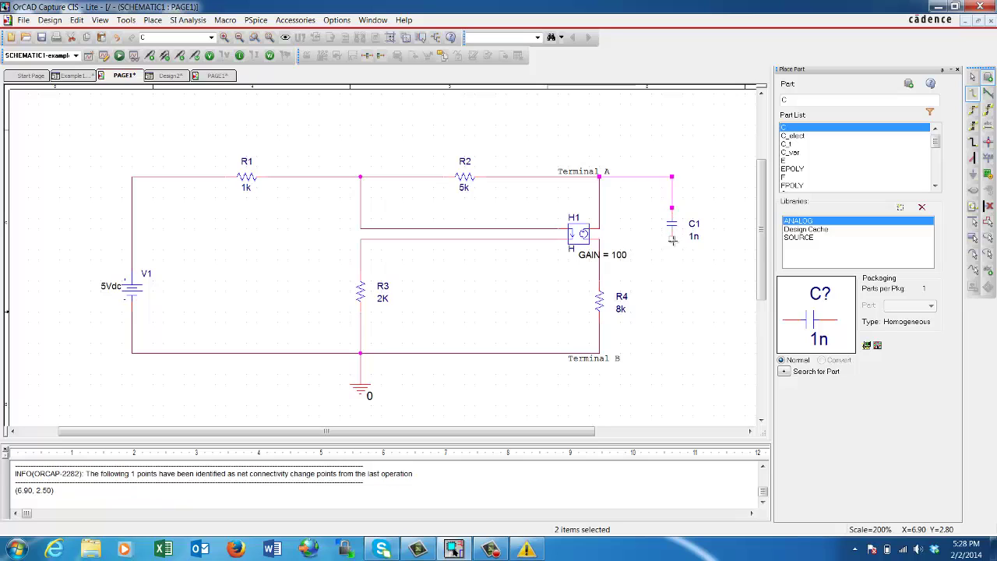
{"action": "left_click", "coordinate": [672, 240]}
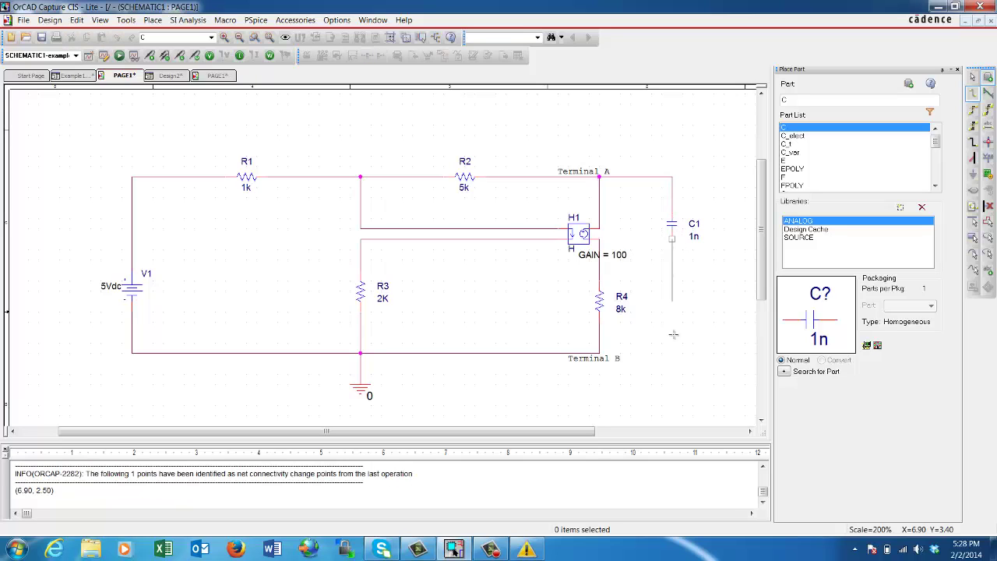
{"action": "left_click", "coordinate": [599, 353]}
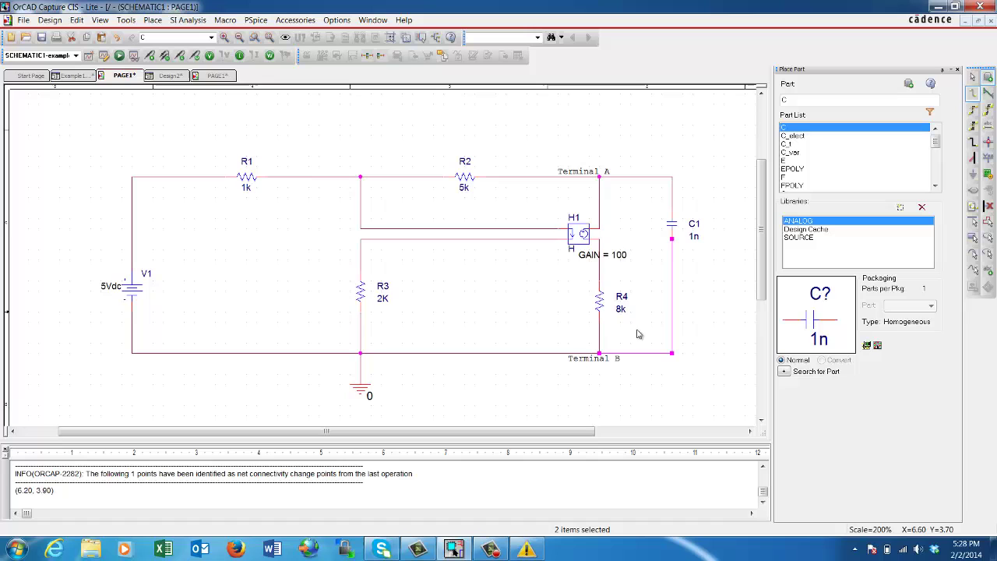
{"action": "key", "text": "Escape"}
- Accept the Bias Point simulation profile and run PSpice on the circuit with C1
{"action": "left_click", "coordinate": [257, 23]}
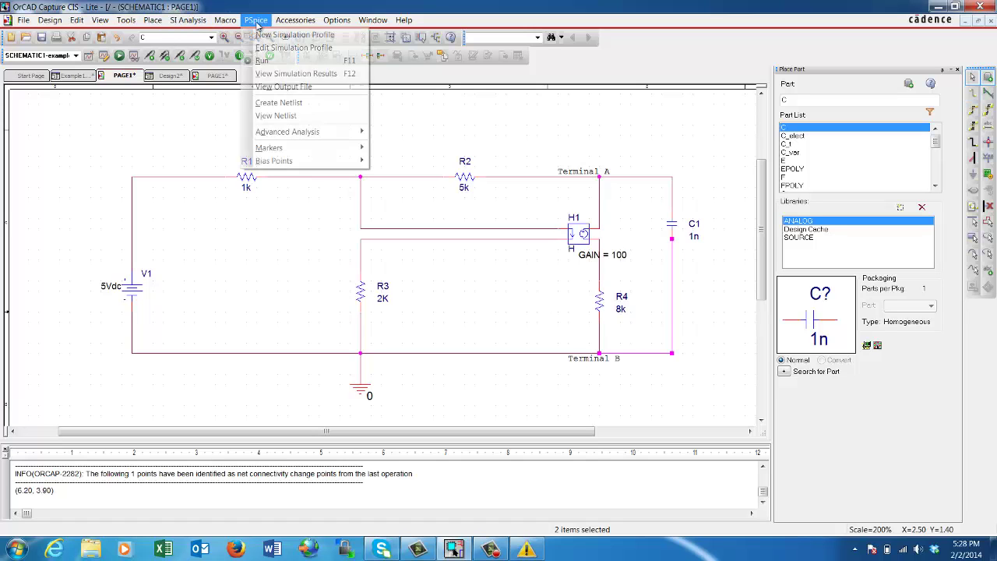
{"action": "left_click", "coordinate": [288, 47]}
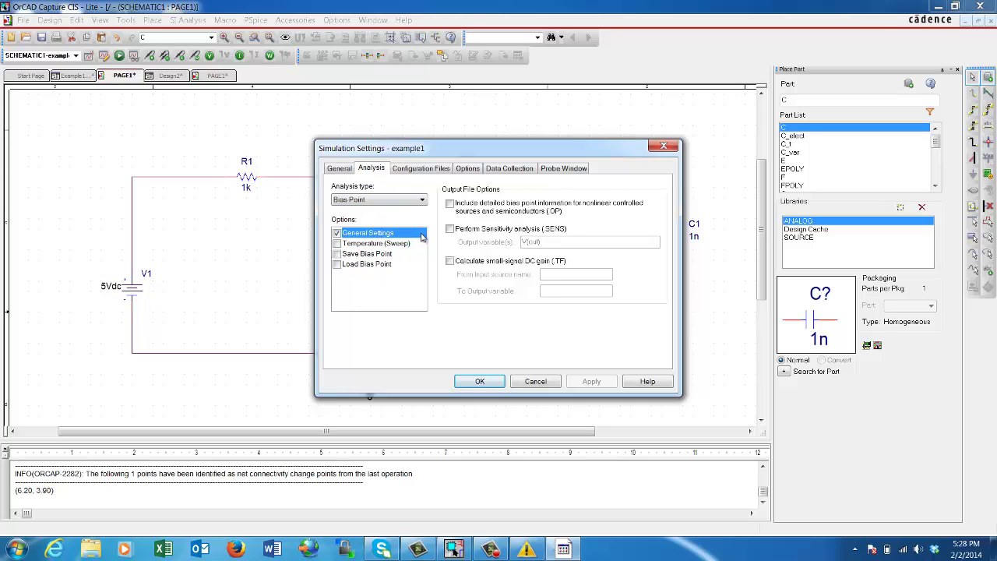
{"action": "left_click", "coordinate": [479, 380]}
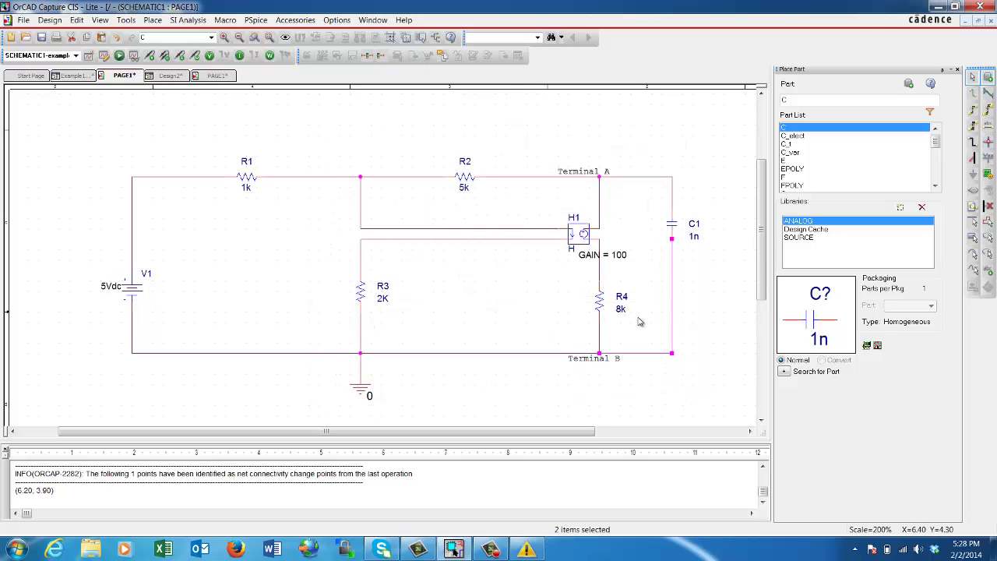
{"action": "left_click", "coordinate": [120, 56]}
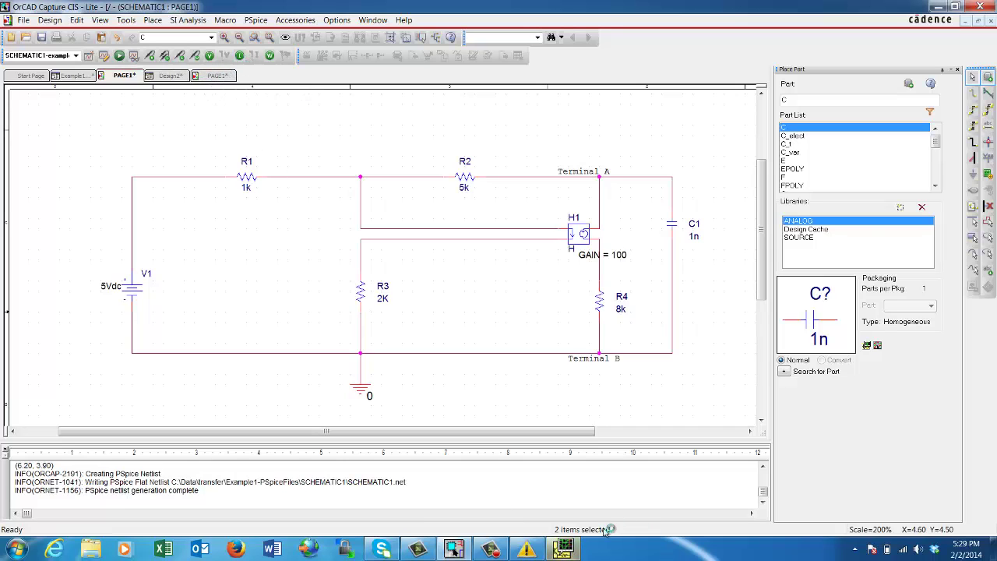
- Dismiss the PSpice 'unknown data file format' and 'unable to open' errors and the colour-scheme prompt
{"action": "left_click", "coordinate": [563, 549]}
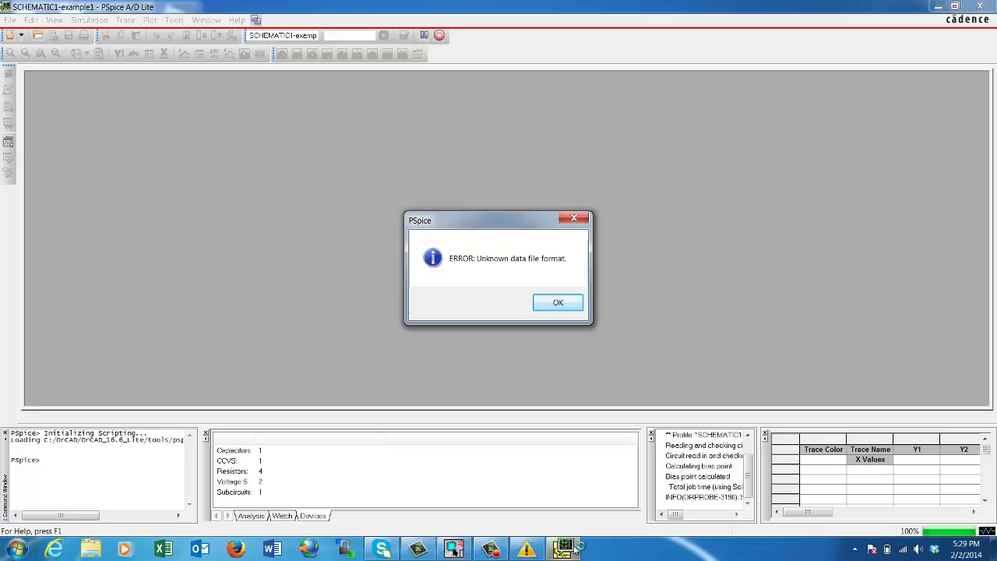
{"action": "left_click", "coordinate": [558, 302]}
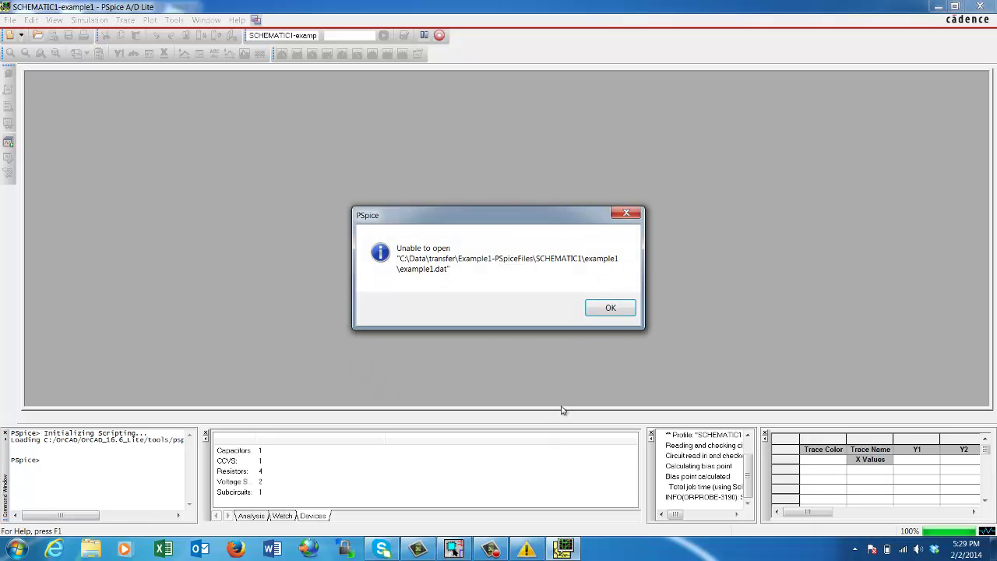
{"action": "left_click", "coordinate": [609, 317]}
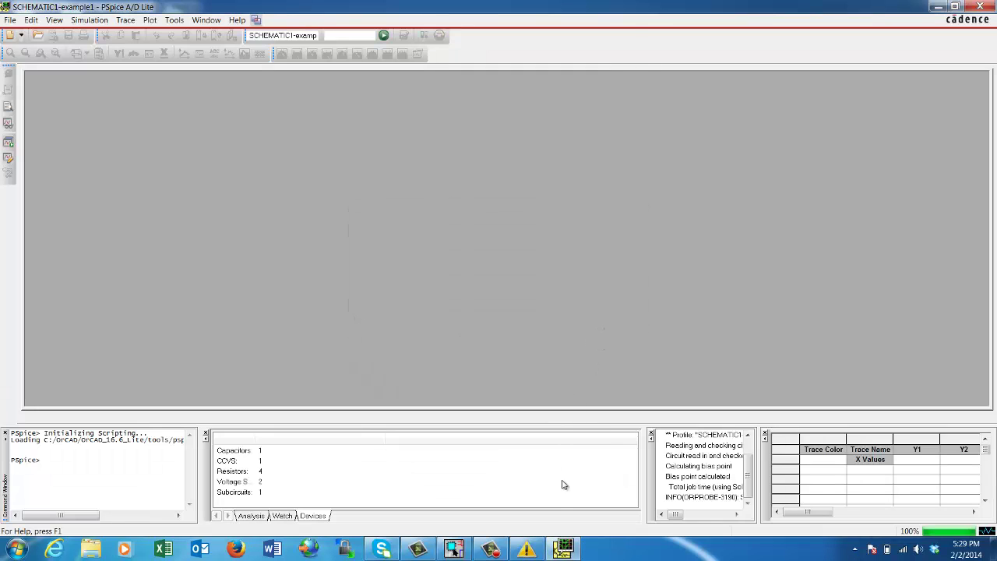
{"action": "left_click", "coordinate": [528, 548]}
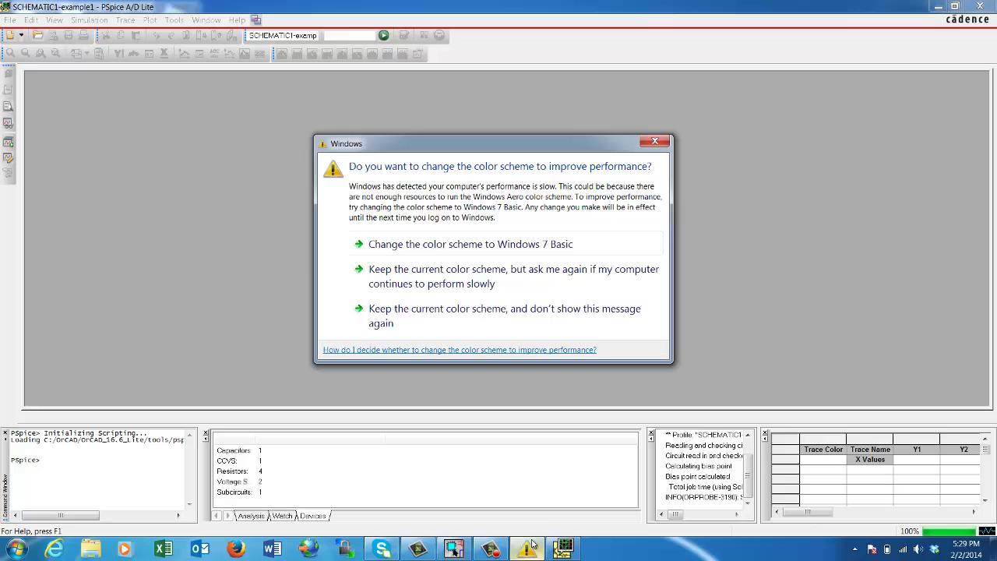
{"action": "left_click", "coordinate": [653, 142]}
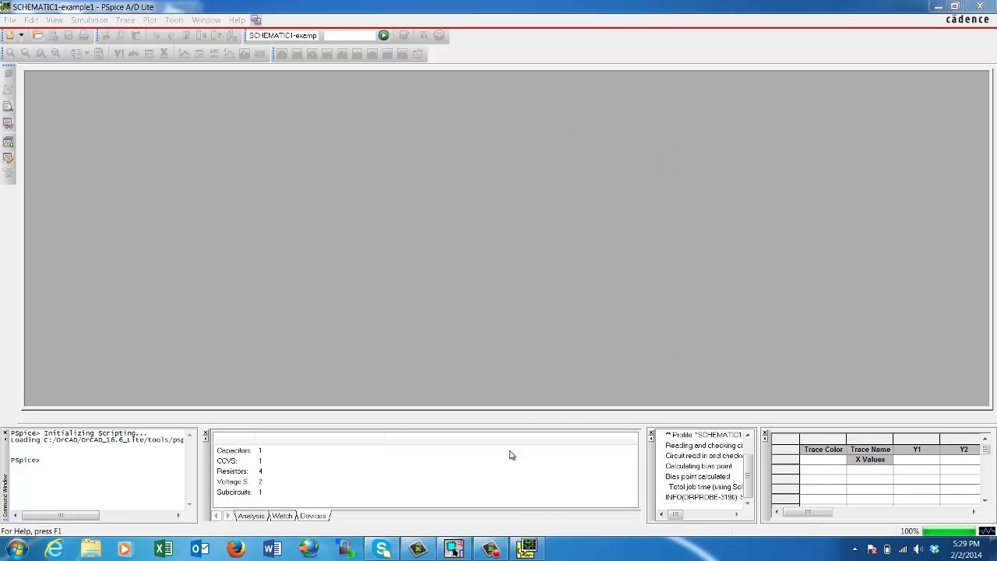
- Rerun the PSpice simulation from the schematic, then minimize PSpice
{"action": "left_click", "coordinate": [491, 548]}
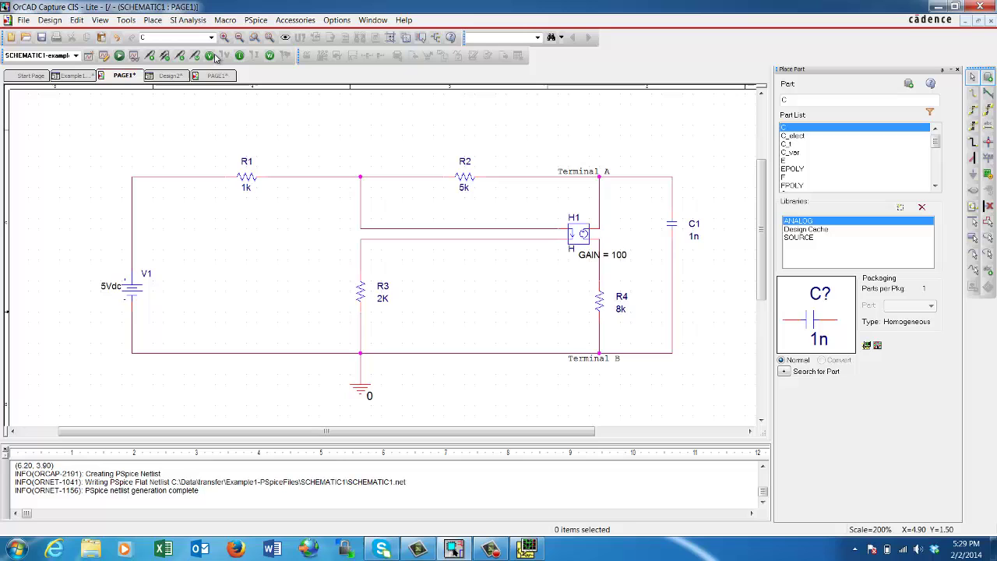
{"action": "left_click", "coordinate": [121, 55]}
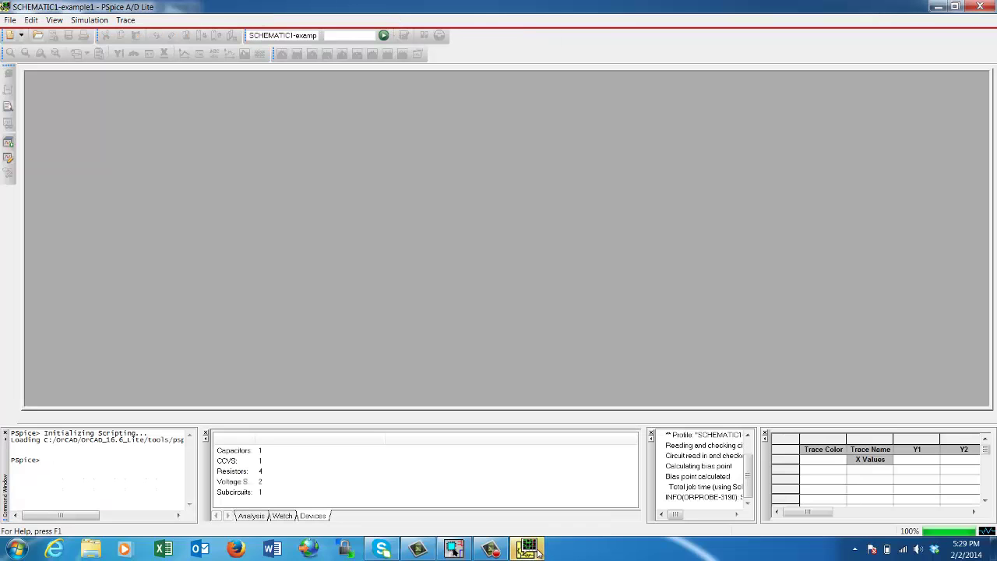
{"action": "left_click", "coordinate": [536, 552]}
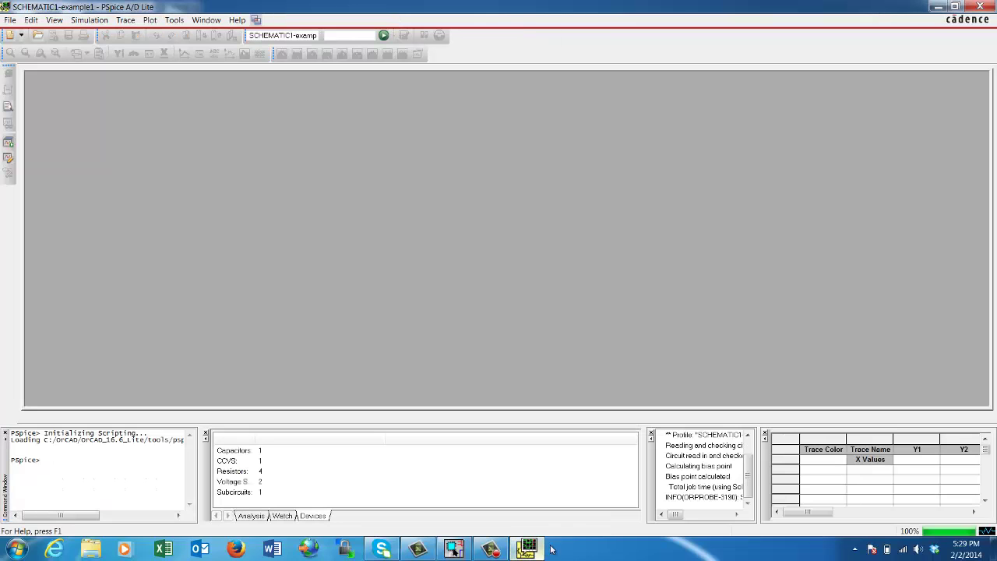
{"action": "left_click", "coordinate": [937, 7]}
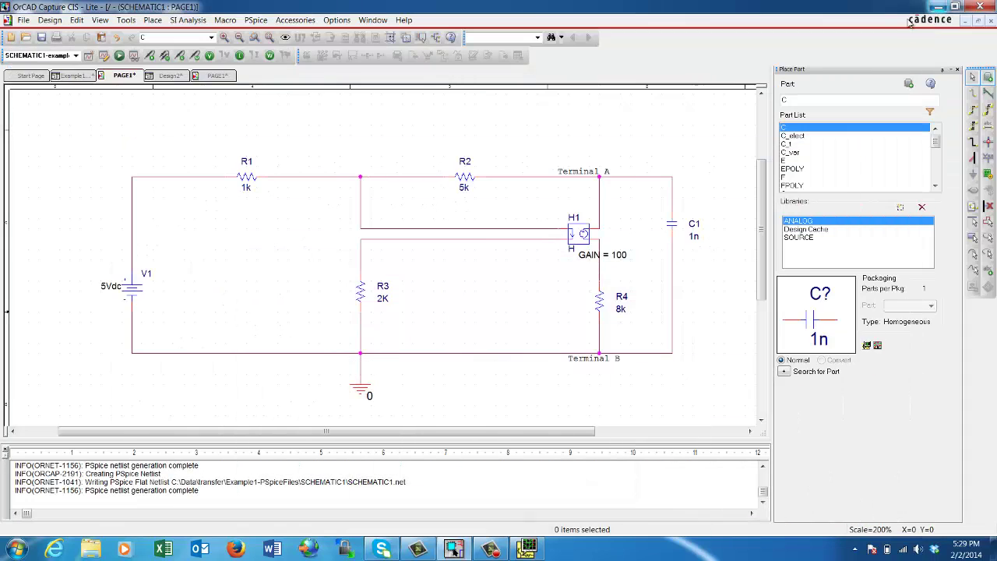
- Display bias voltages on the schematic: 5.000V, 2.017V at Terminal A, 3.179V, 1.858V, 0V
{"action": "left_click", "coordinate": [211, 56]}
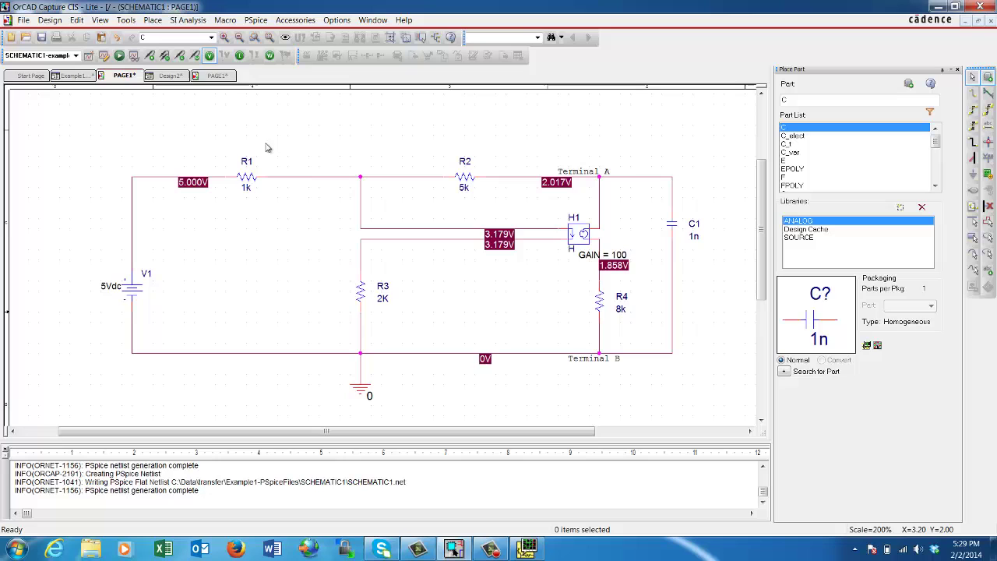
- Change the Thevenin model's Vth label to 2.017V, then go back to the circuit page
{"action": "left_click", "coordinate": [211, 75]}
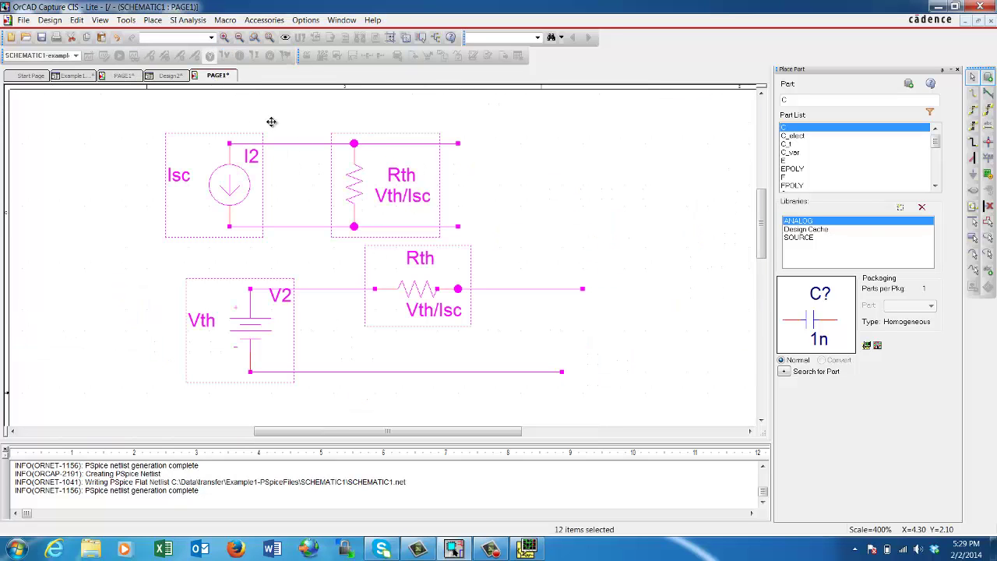
{"action": "double_click", "coordinate": [215, 328]}
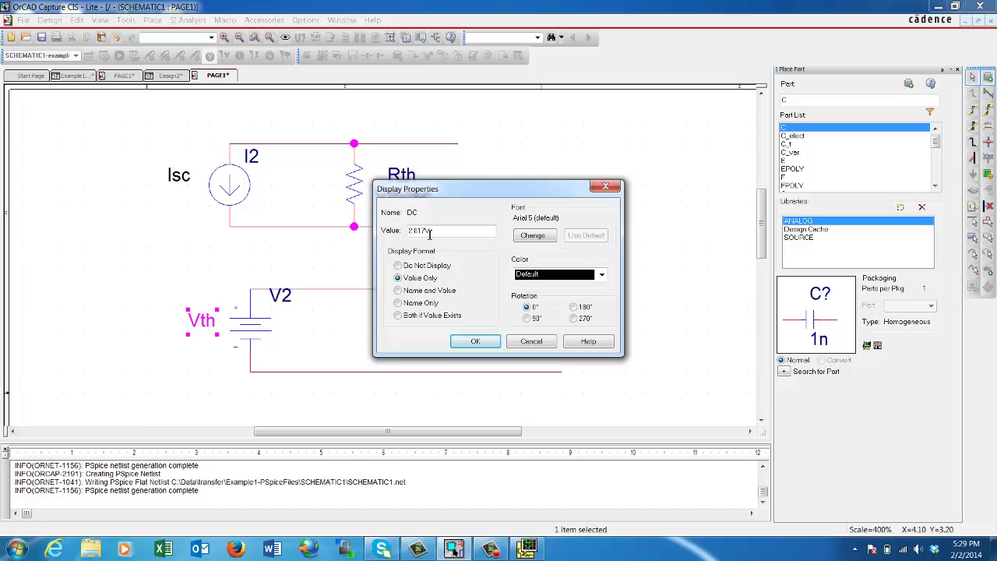
{"action": "type", "text": "V"}
{"action": "left_click", "coordinate": [477, 341]}
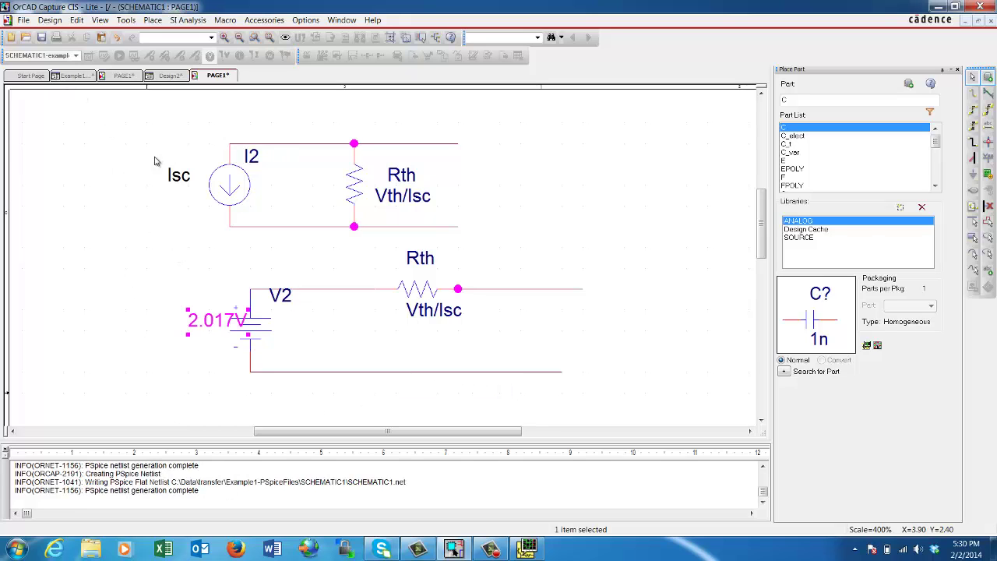
{"action": "left_click", "coordinate": [117, 76]}
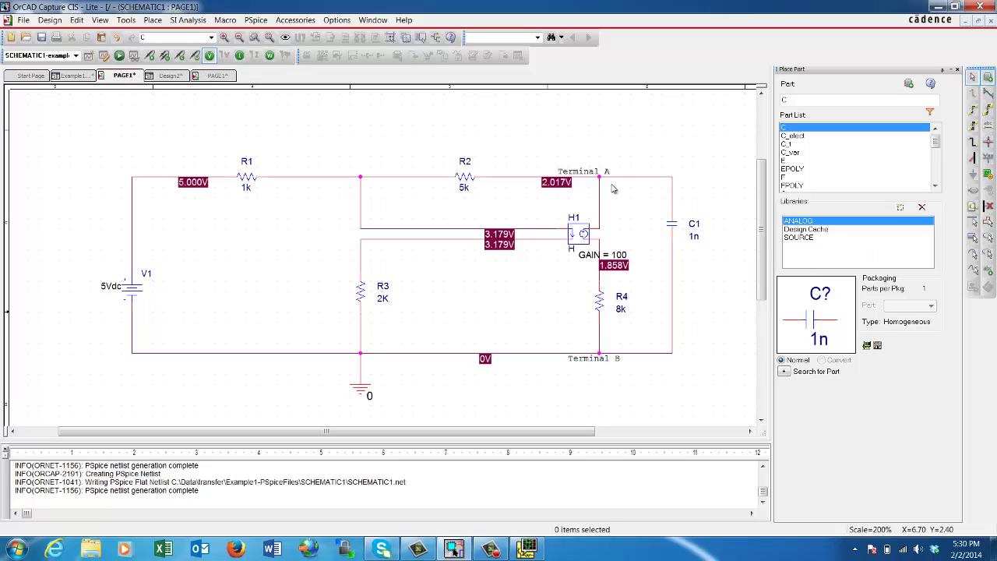
- Delete capacitor C1 from the right-hand branch across Terminals A and B
{"action": "left_click", "coordinate": [693, 228]}
{"action": "key", "text": "Delete"}
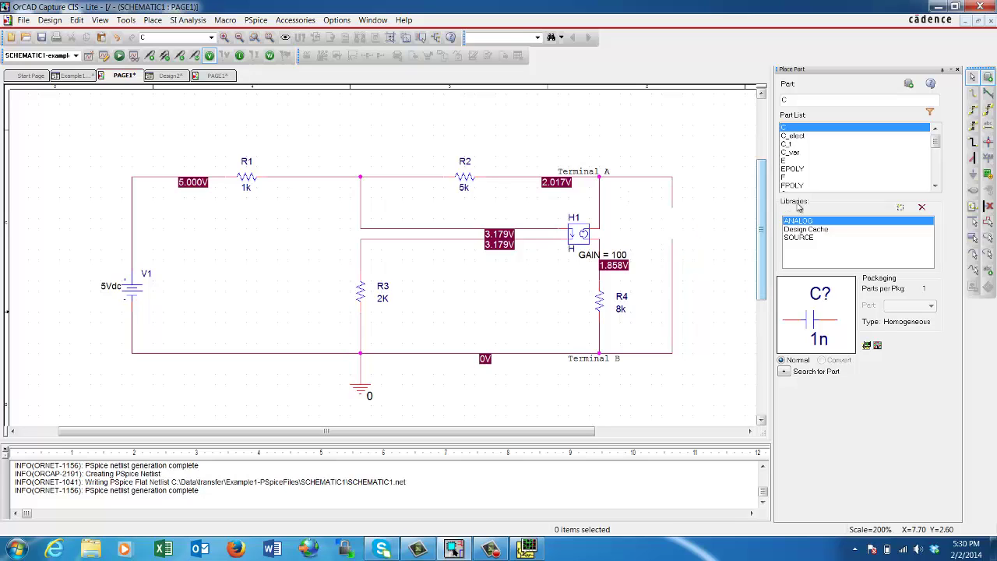
{"action": "left_click", "coordinate": [936, 188]}
{"action": "left_click", "coordinate": [936, 188]}
{"action": "left_click", "coordinate": [935, 188]}
{"action": "left_click", "coordinate": [935, 188]}
{"action": "left_click", "coordinate": [935, 188]}
{"action": "left_click", "coordinate": [935, 188]}
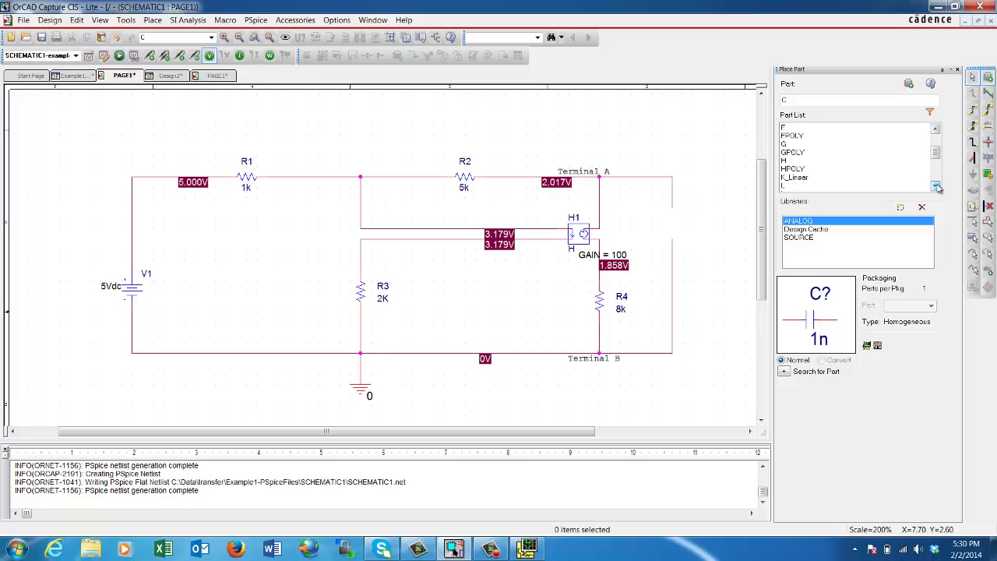
{"action": "left_click", "coordinate": [936, 187]}
{"action": "left_click", "coordinate": [935, 188]}
{"action": "left_click", "coordinate": [935, 187]}
{"action": "left_click", "coordinate": [935, 188]}
{"action": "left_click", "coordinate": [935, 188]}
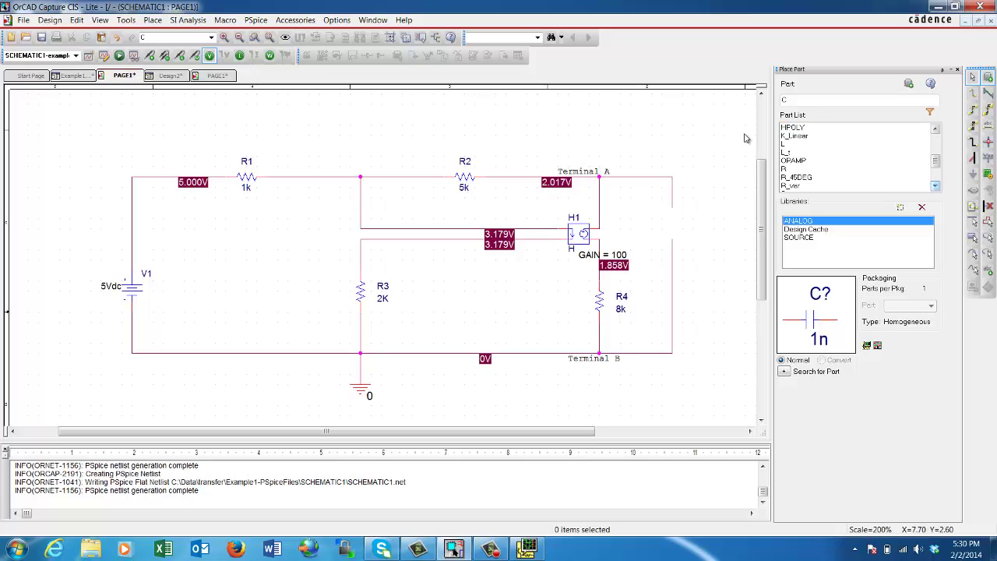
- Place a 1k resistor R5 where C1 was and rotate it vertical
{"action": "left_click", "coordinate": [785, 169]}
{"action": "double_click", "coordinate": [785, 169]}
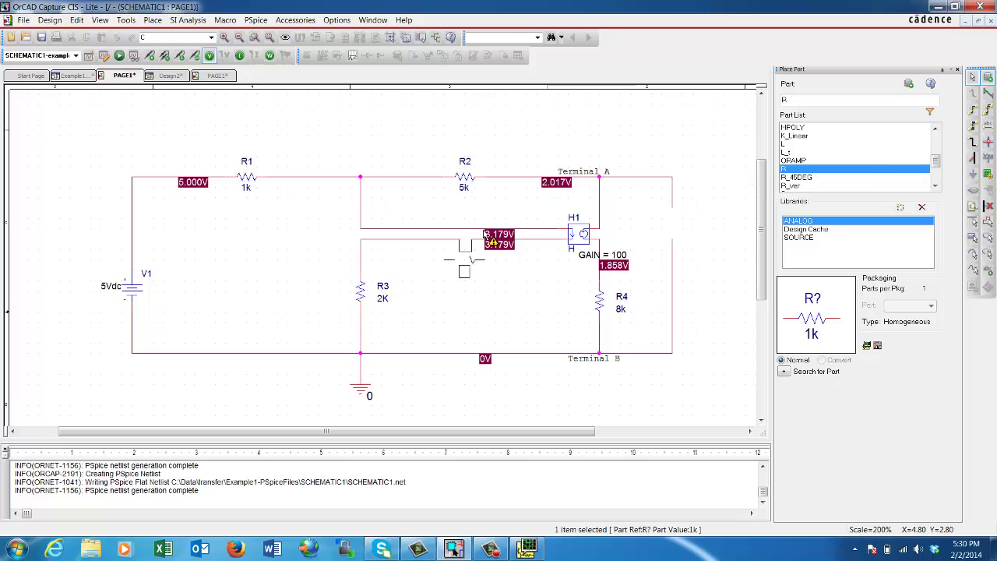
{"action": "left_click", "coordinate": [663, 217]}
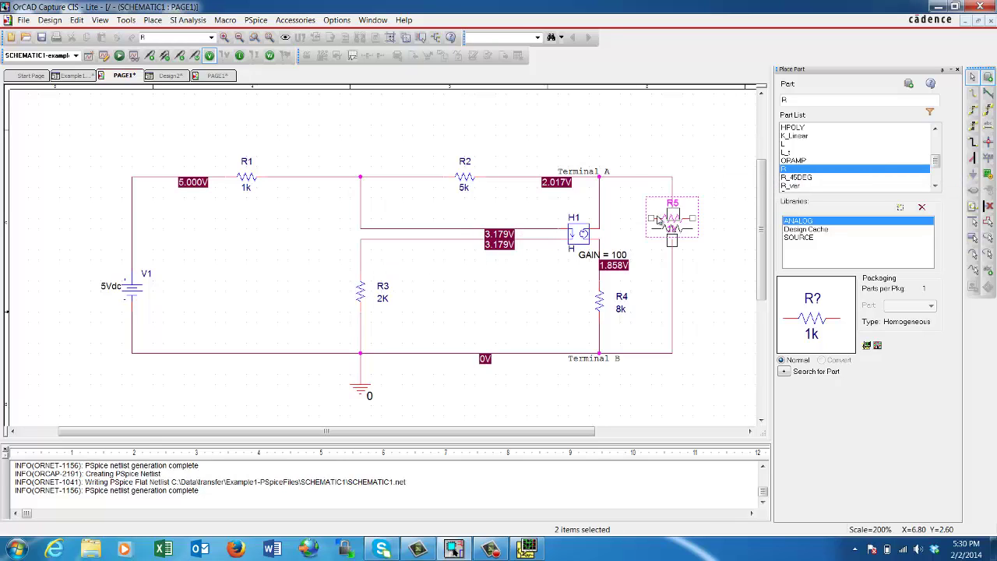
{"action": "key", "text": "Escape"}
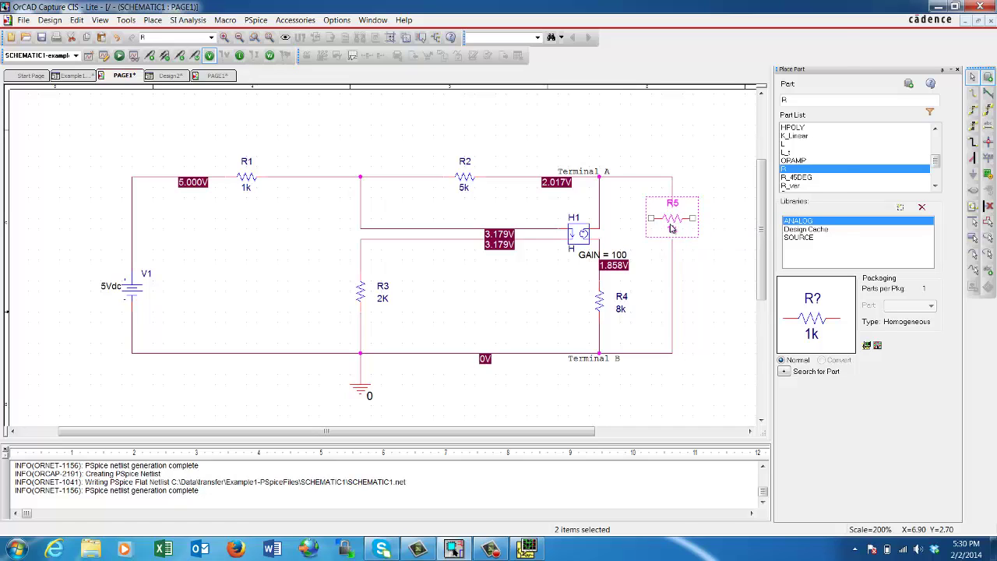
{"action": "right_click", "coordinate": [672, 228]}
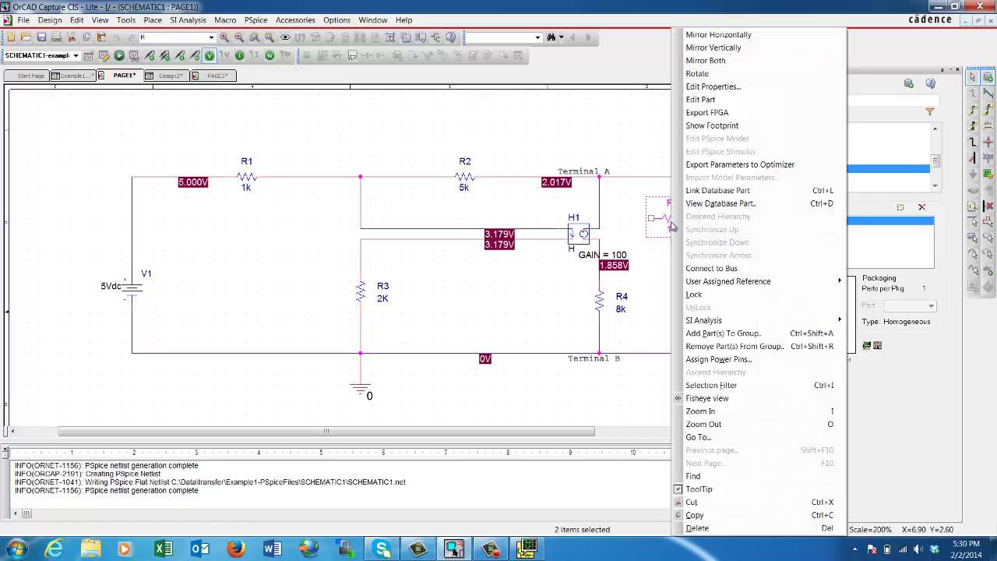
{"action": "left_click", "coordinate": [696, 75]}
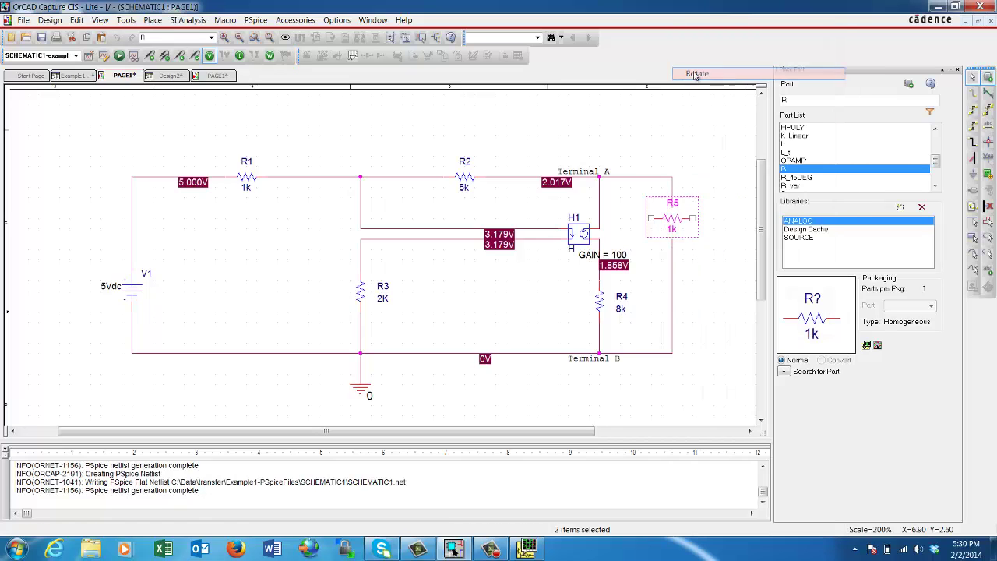
{"action": "left_click", "coordinate": [701, 192]}
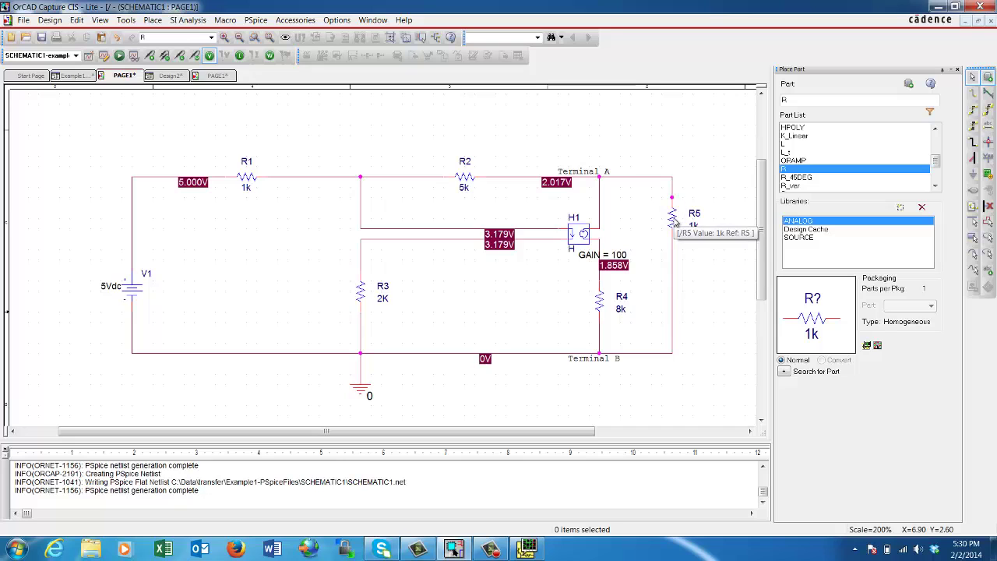
- Set resistor R5's value to 1u to short Terminal A to Terminal B
{"action": "double_click", "coordinate": [693, 226]}
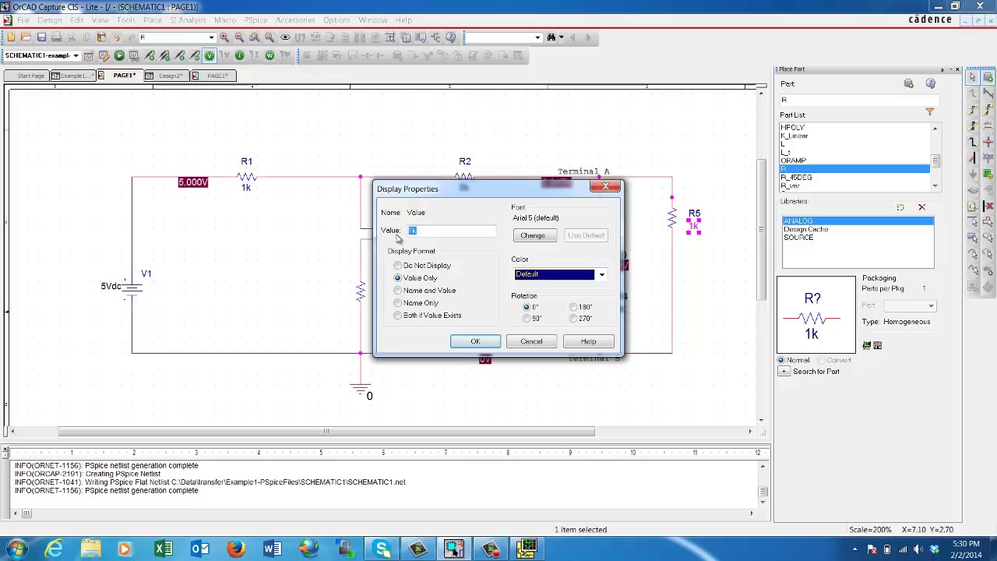
{"action": "type", "text": "1"}
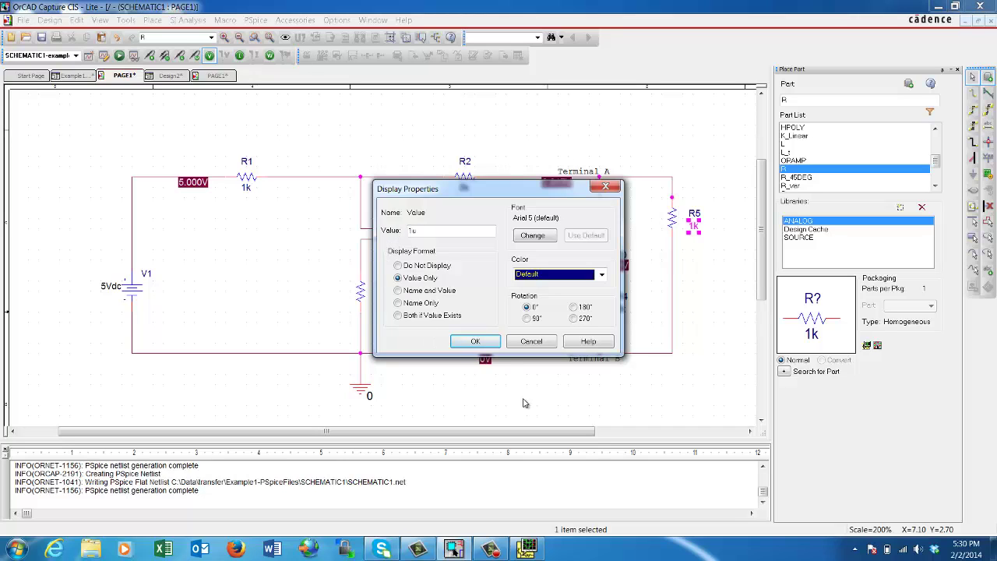
{"action": "left_click", "coordinate": [464, 343]}
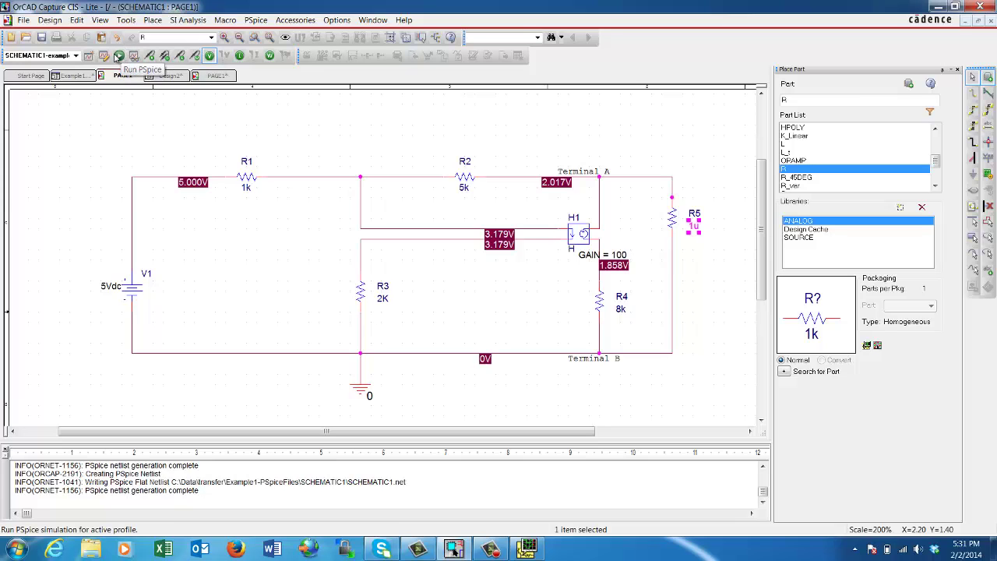
- Run PSpice on the 1u-shorted circuit and dismiss both data-file error dialogs
{"action": "left_click", "coordinate": [126, 59]}
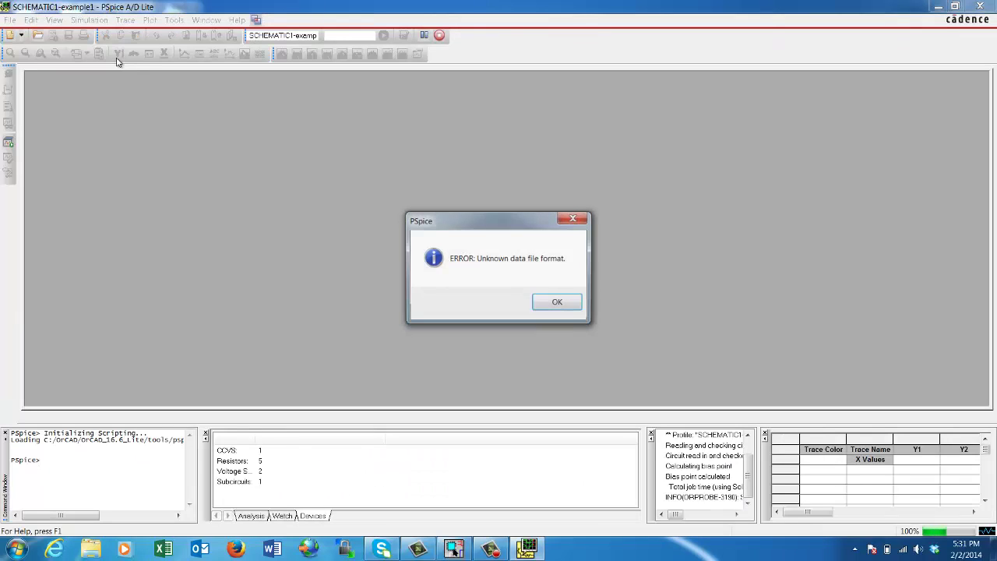
{"action": "left_click", "coordinate": [550, 306]}
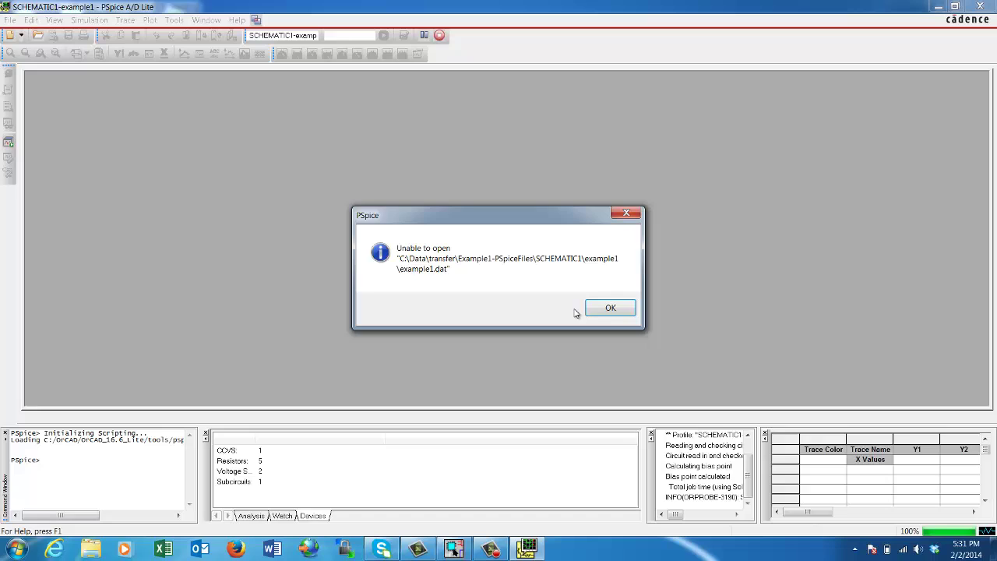
{"action": "left_click", "coordinate": [601, 310]}
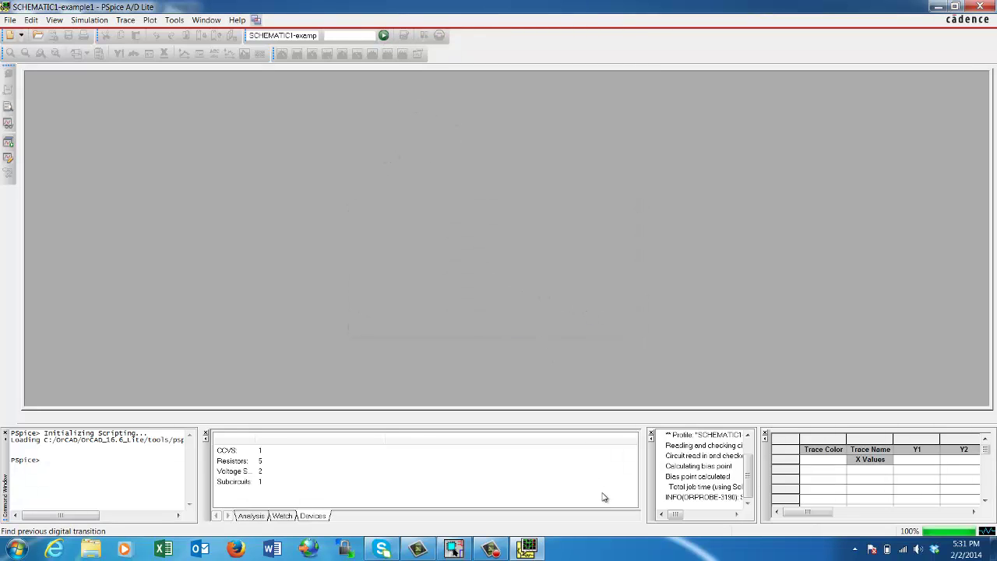
- Rerun the shorted-circuit simulation and switch from bias voltages to bias currents, showing 606.6uA through R5
{"action": "left_click", "coordinate": [454, 550]}
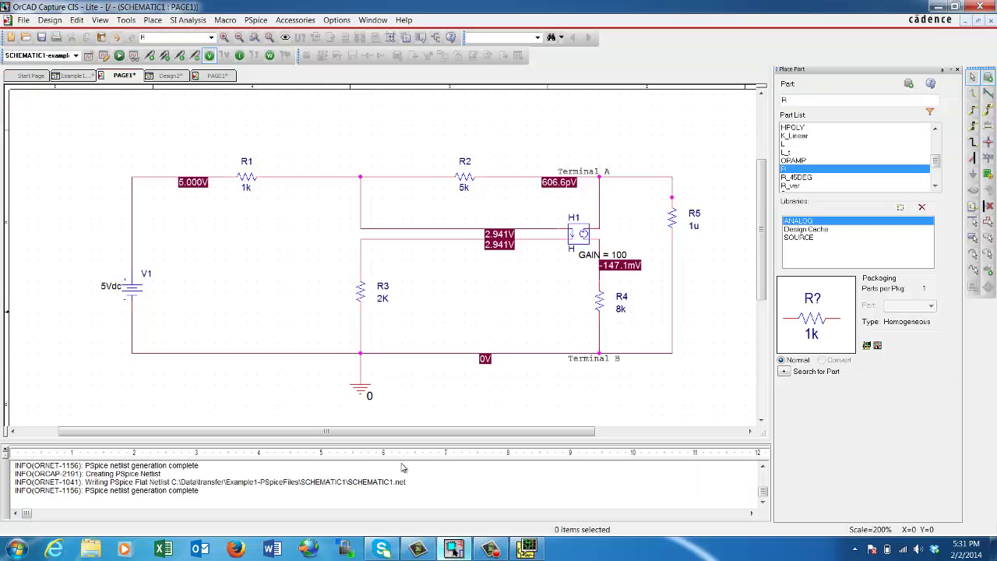
{"action": "left_click", "coordinate": [120, 57]}
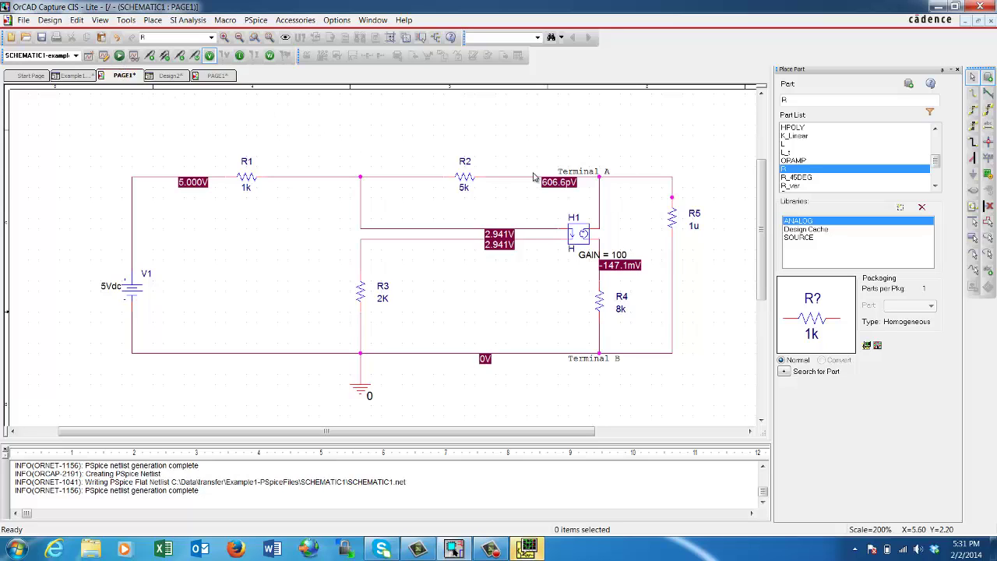
{"action": "left_click", "coordinate": [210, 57]}
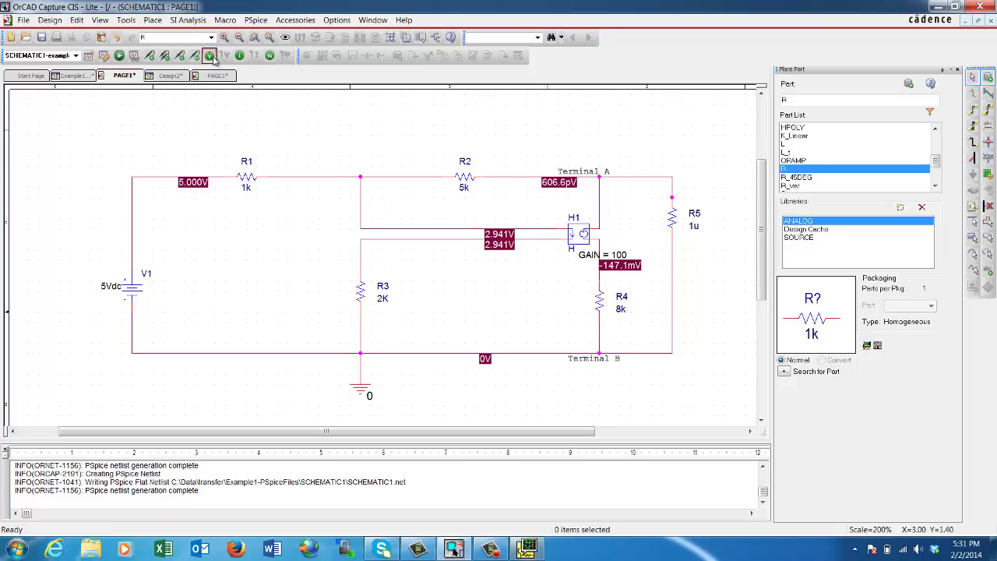
{"action": "left_click", "coordinate": [240, 57]}
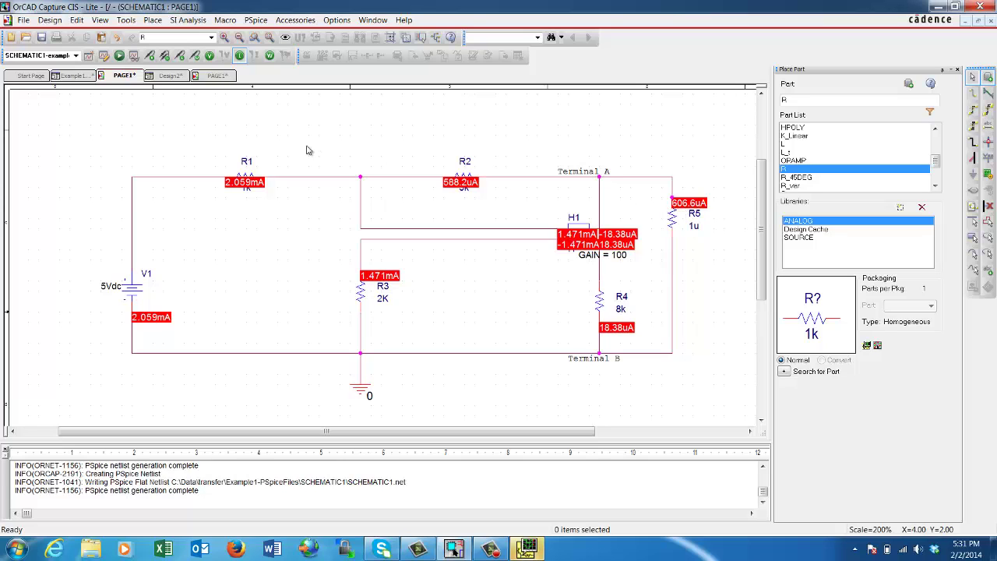
- On the Thevenin/Norton model page, change current source I2's value from Isc to 606u
{"action": "left_click", "coordinate": [209, 76]}
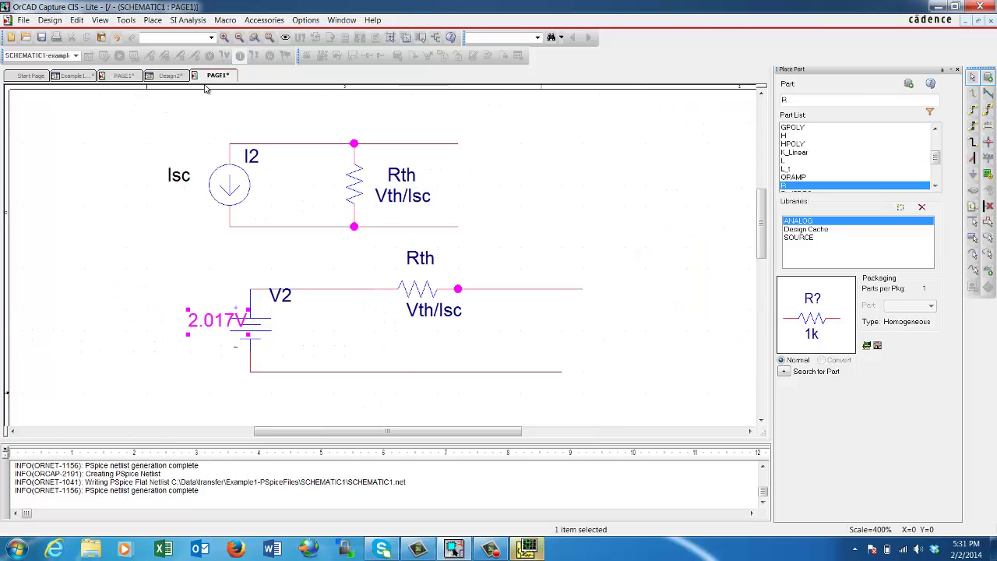
{"action": "double_click", "coordinate": [179, 176]}
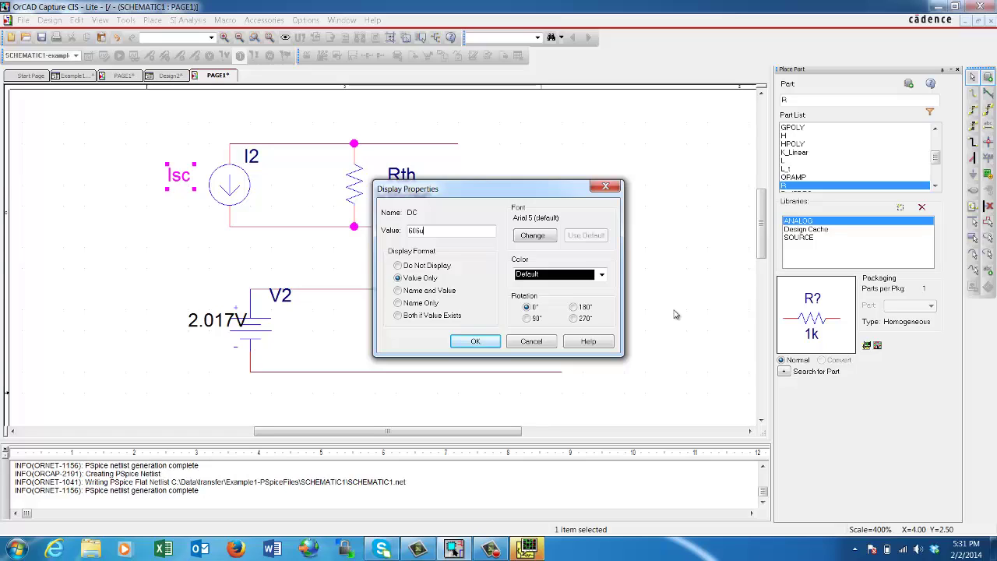
{"action": "left_click", "coordinate": [471, 342]}
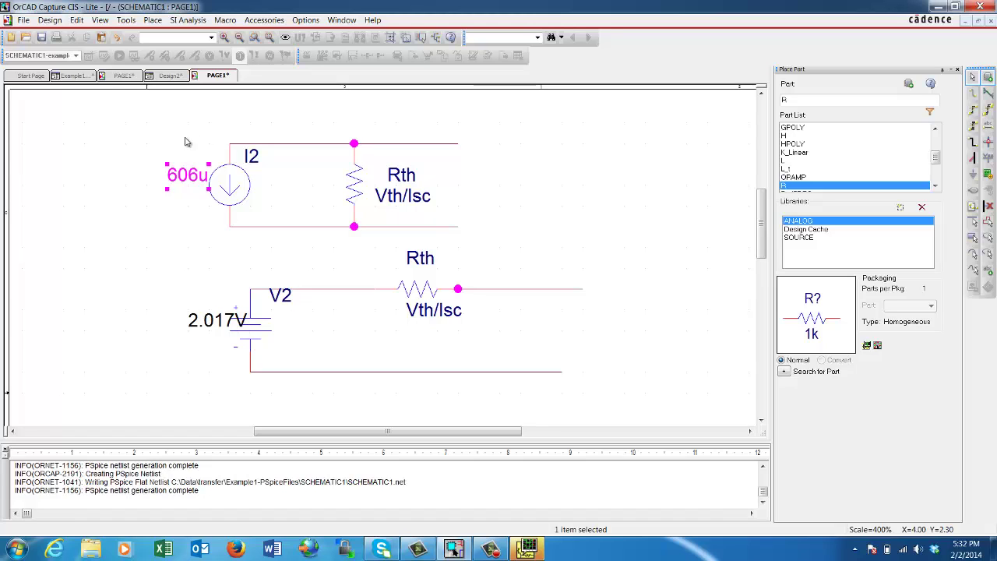
{"action": "left_click", "coordinate": [123, 76]}
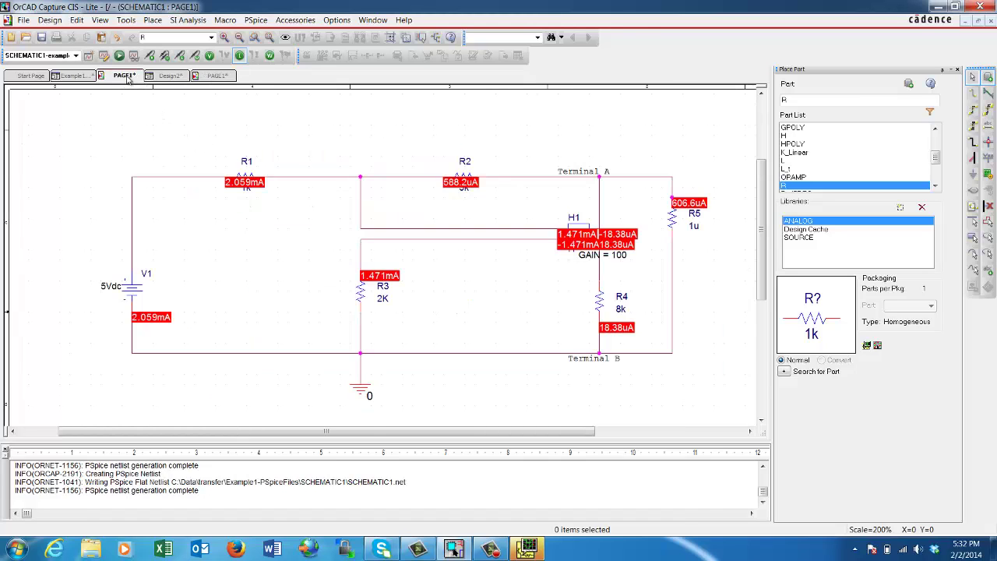
{"action": "left_click", "coordinate": [172, 76]}
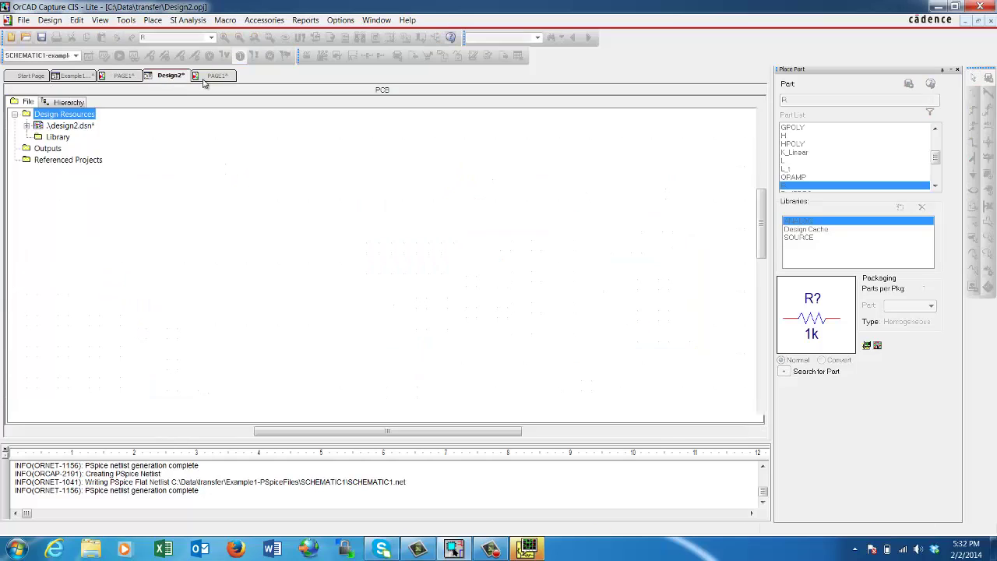
{"action": "left_click", "coordinate": [208, 76]}
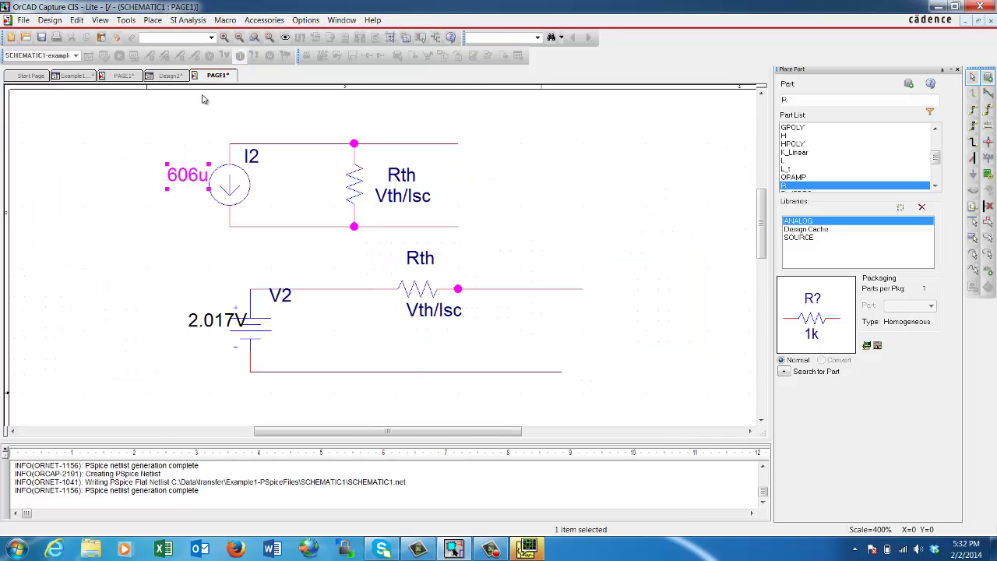
- Edit current source I2's value, replacing the final digit so 606u becomes 607u
{"action": "double_click", "coordinate": [201, 178]}
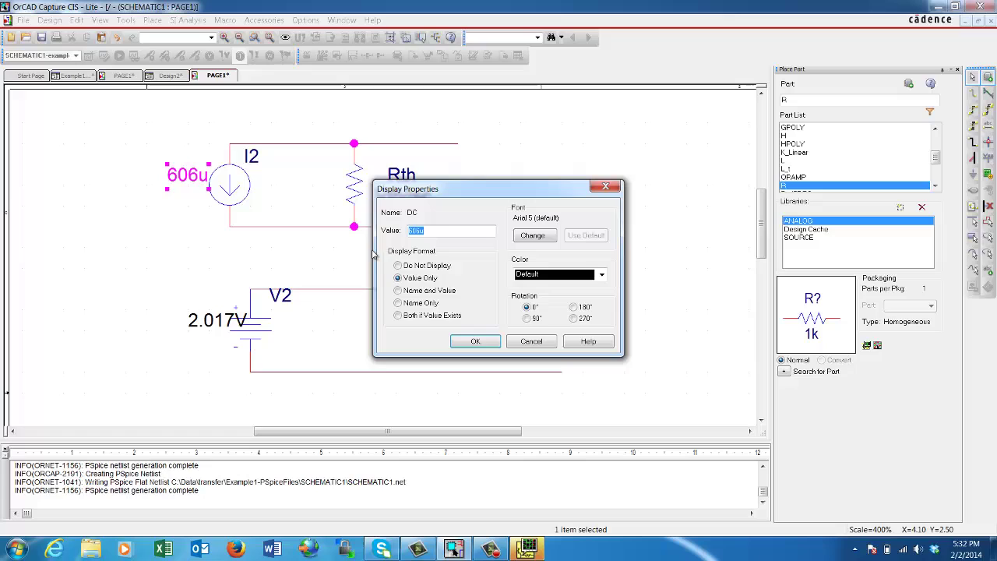
{"action": "left_click", "coordinate": [418, 231]}
{"action": "key", "text": "BackSpace"}
{"action": "type", "text": "7"}
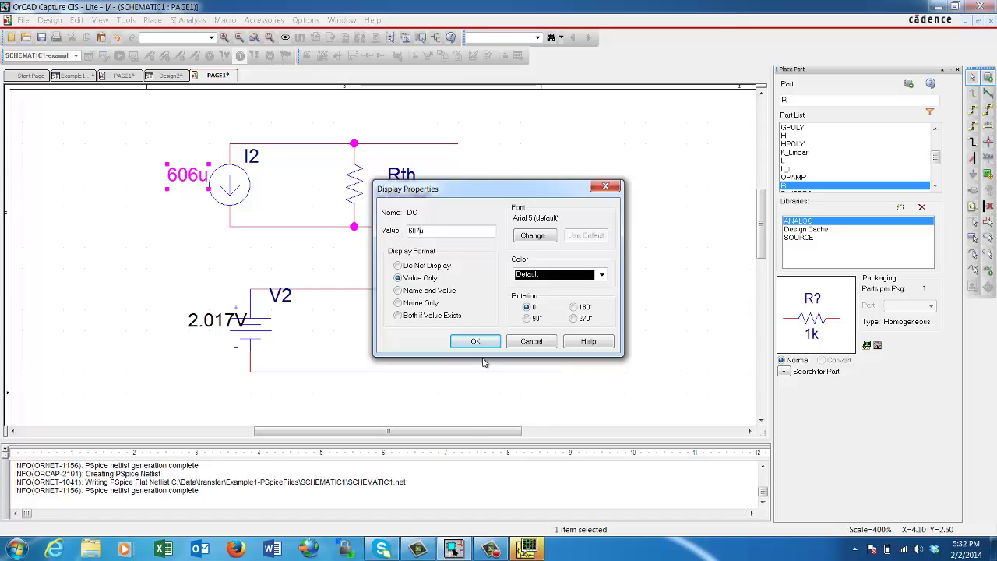
{"action": "left_click", "coordinate": [468, 343]}
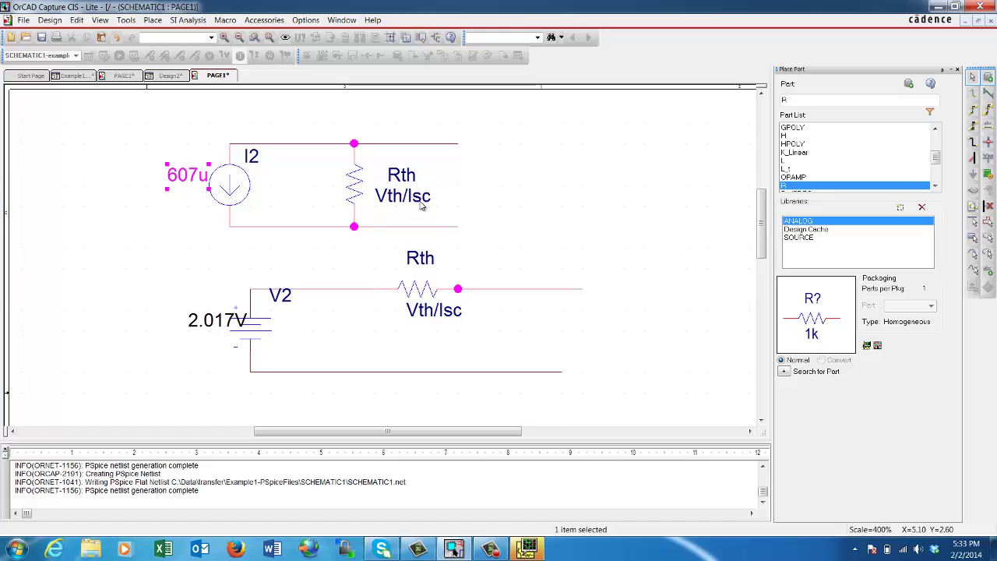
- Give the parallel and series Rth resistors the value 3.3k, moving the parallel label beside its resistor
{"action": "left_click_drag", "start_coordinate": [439, 201], "coordinate": [396, 205]}
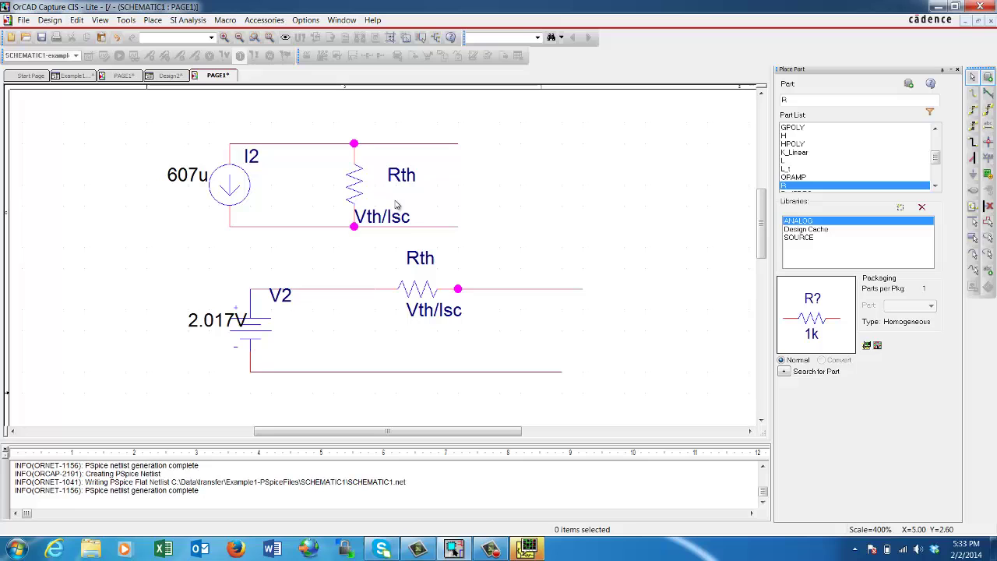
{"action": "left_click", "coordinate": [404, 219]}
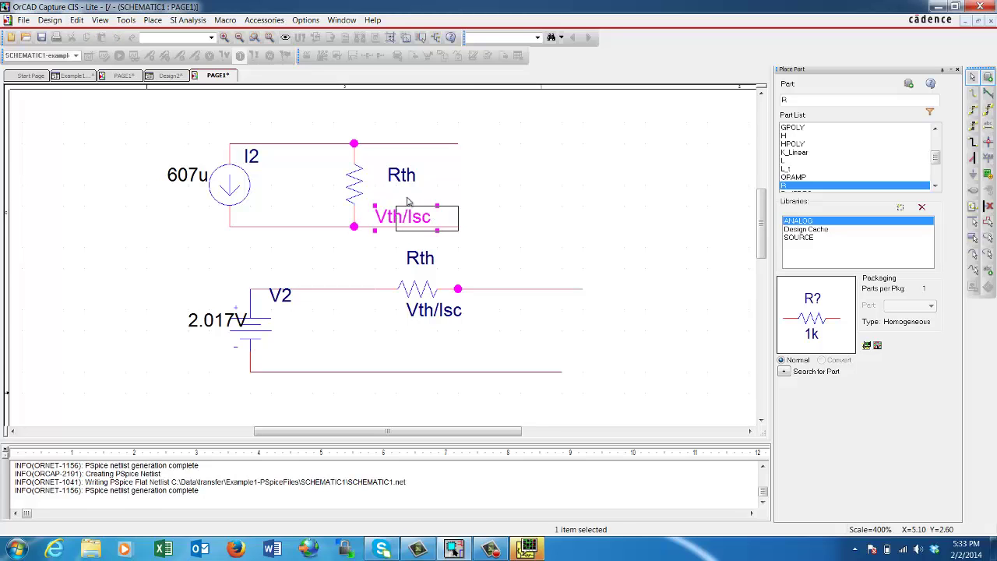
{"action": "double_click", "coordinate": [419, 219]}
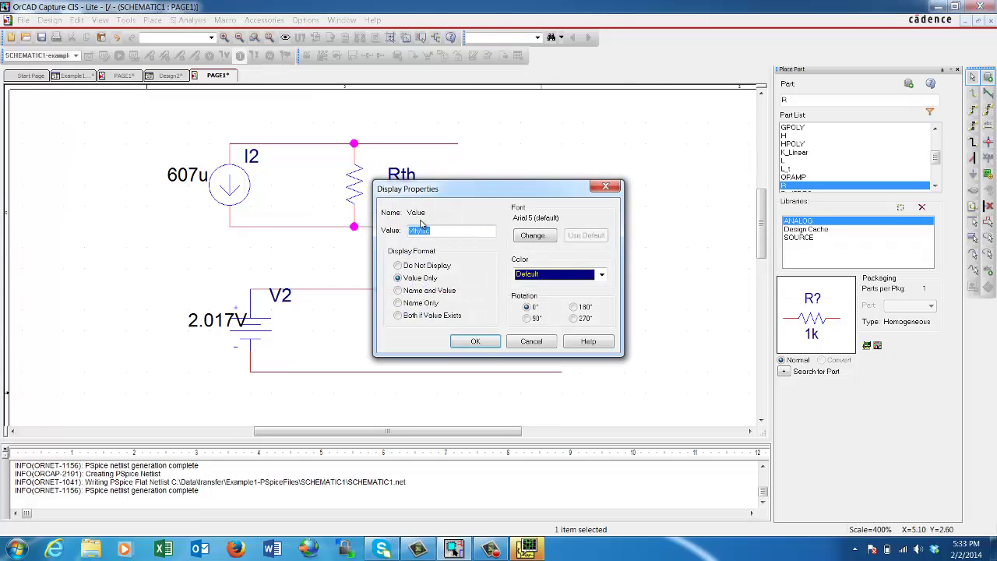
{"action": "type", "text": "3.3k"}
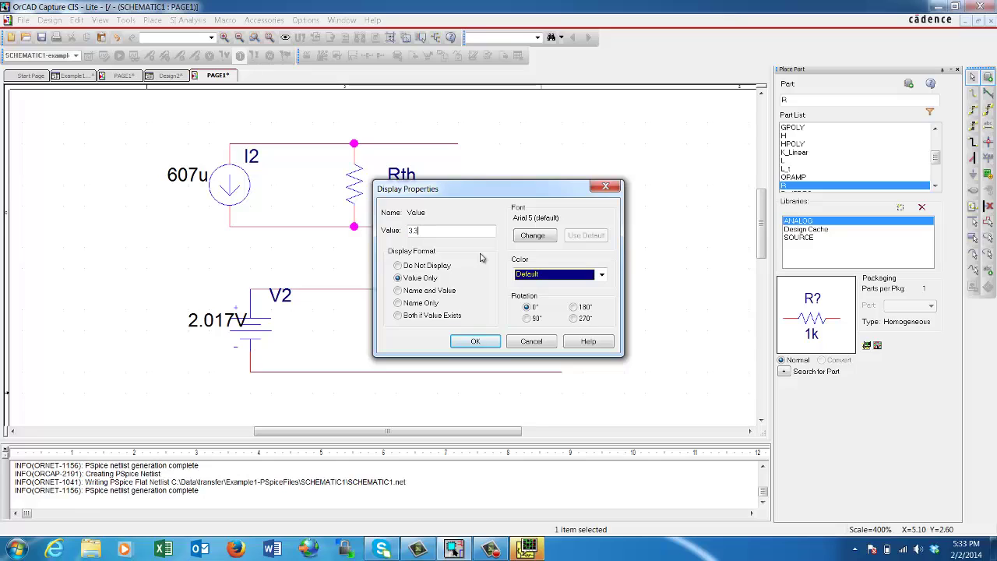
{"action": "left_click", "coordinate": [477, 341]}
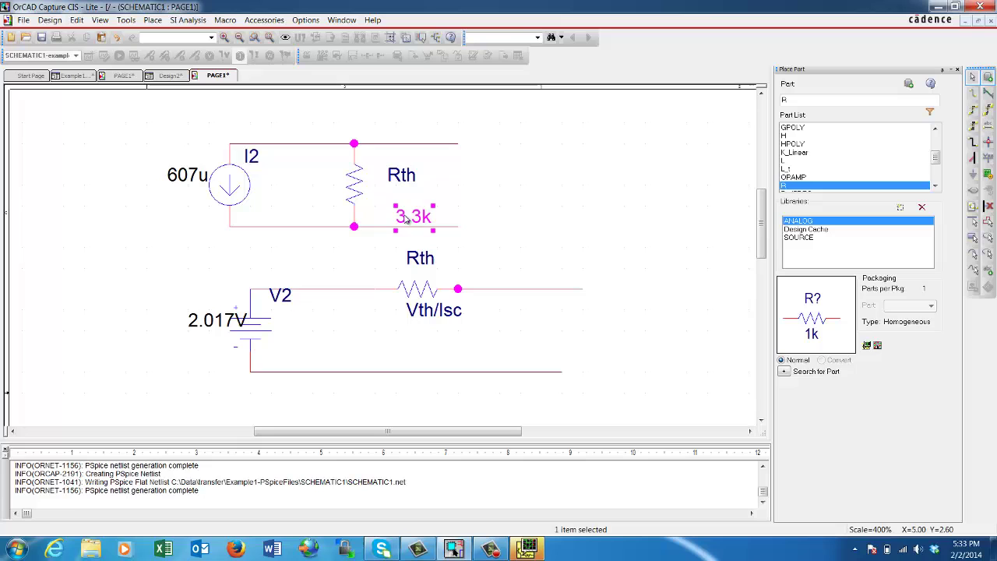
{"action": "left_click_drag", "start_coordinate": [420, 223], "coordinate": [401, 202]}
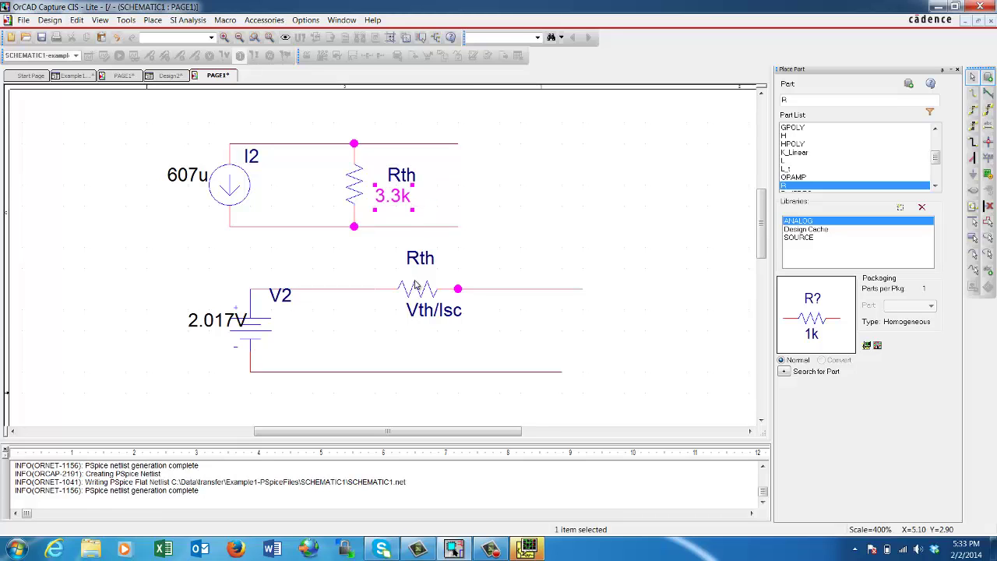
{"action": "double_click", "coordinate": [427, 312]}
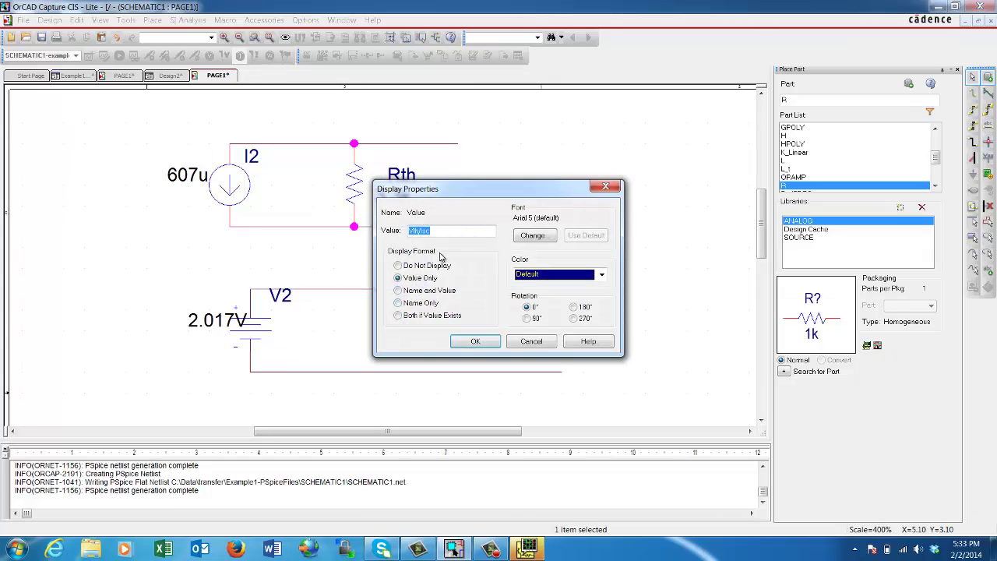
{"action": "type", "text": "3.3k"}
{"action": "left_click", "coordinate": [477, 342]}
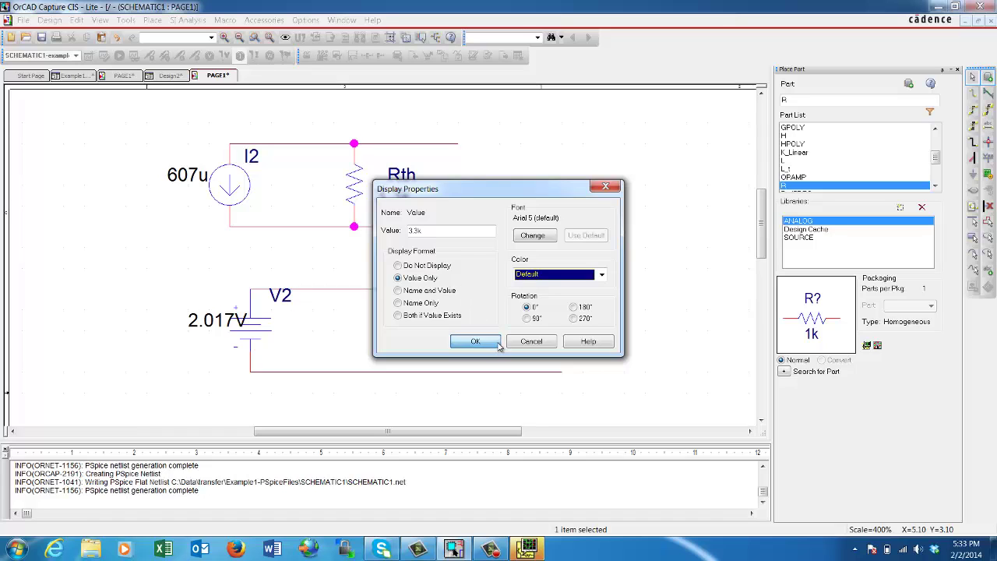